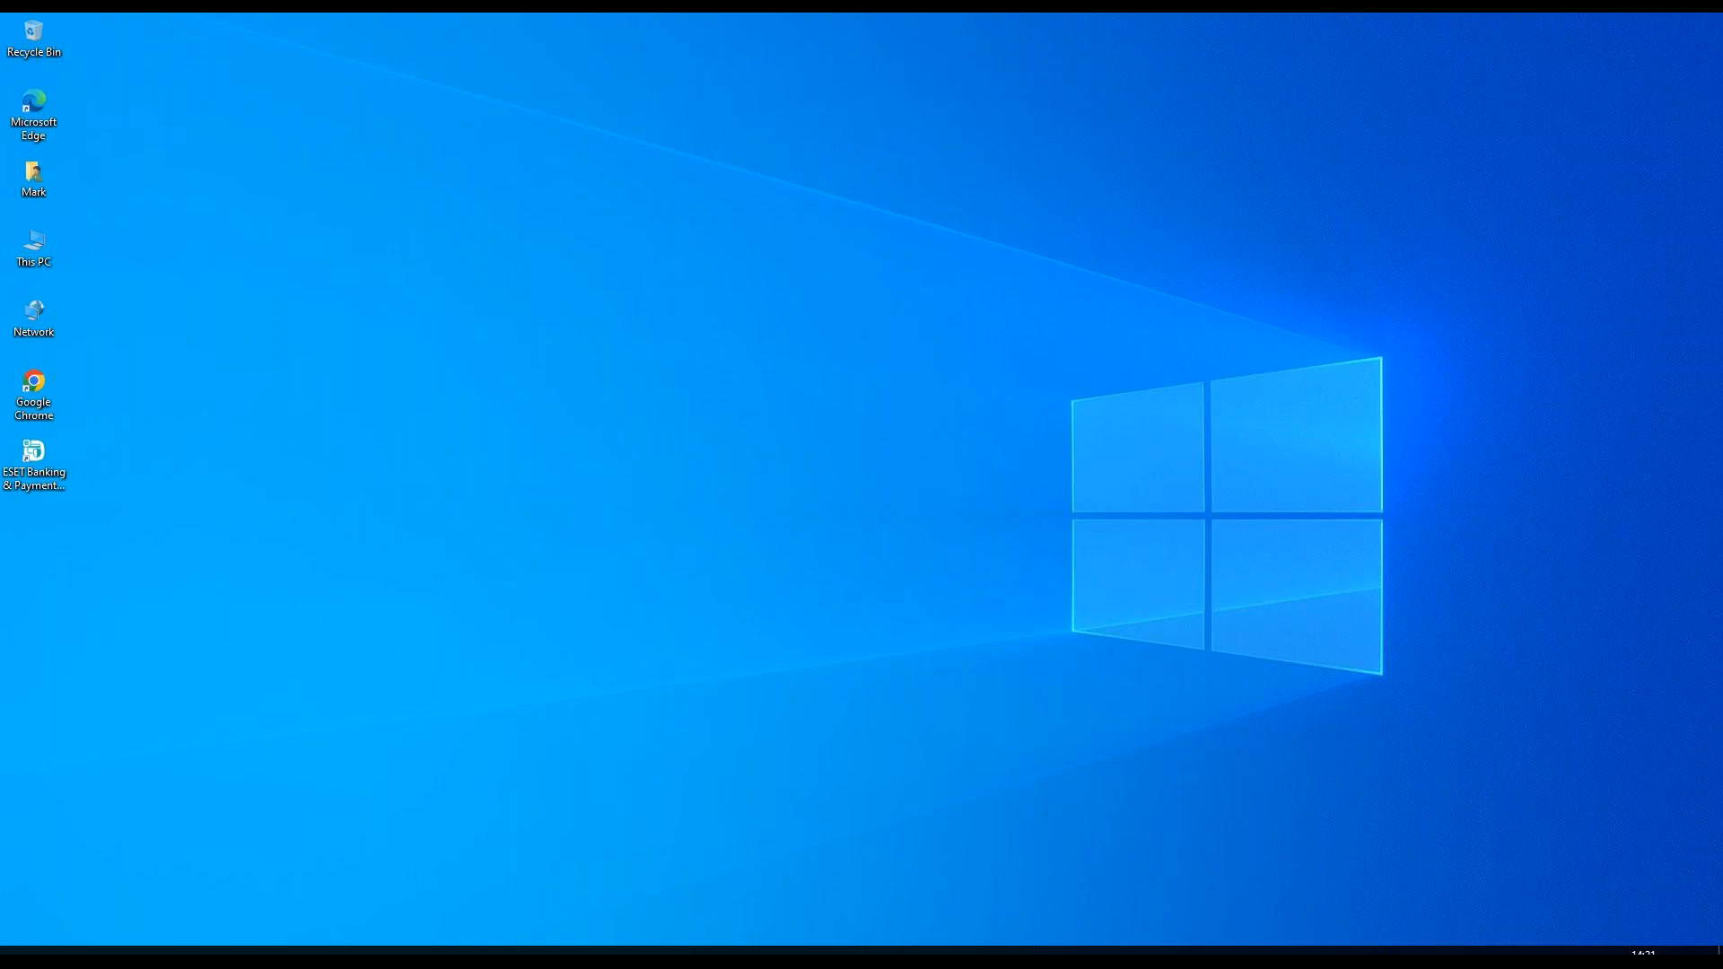
Open ESET Smart Security Premium and turn on Parental control among the security tools, allowing the elevated client to make changes.
{"action": "double_click", "coordinate": [1537, 959]}
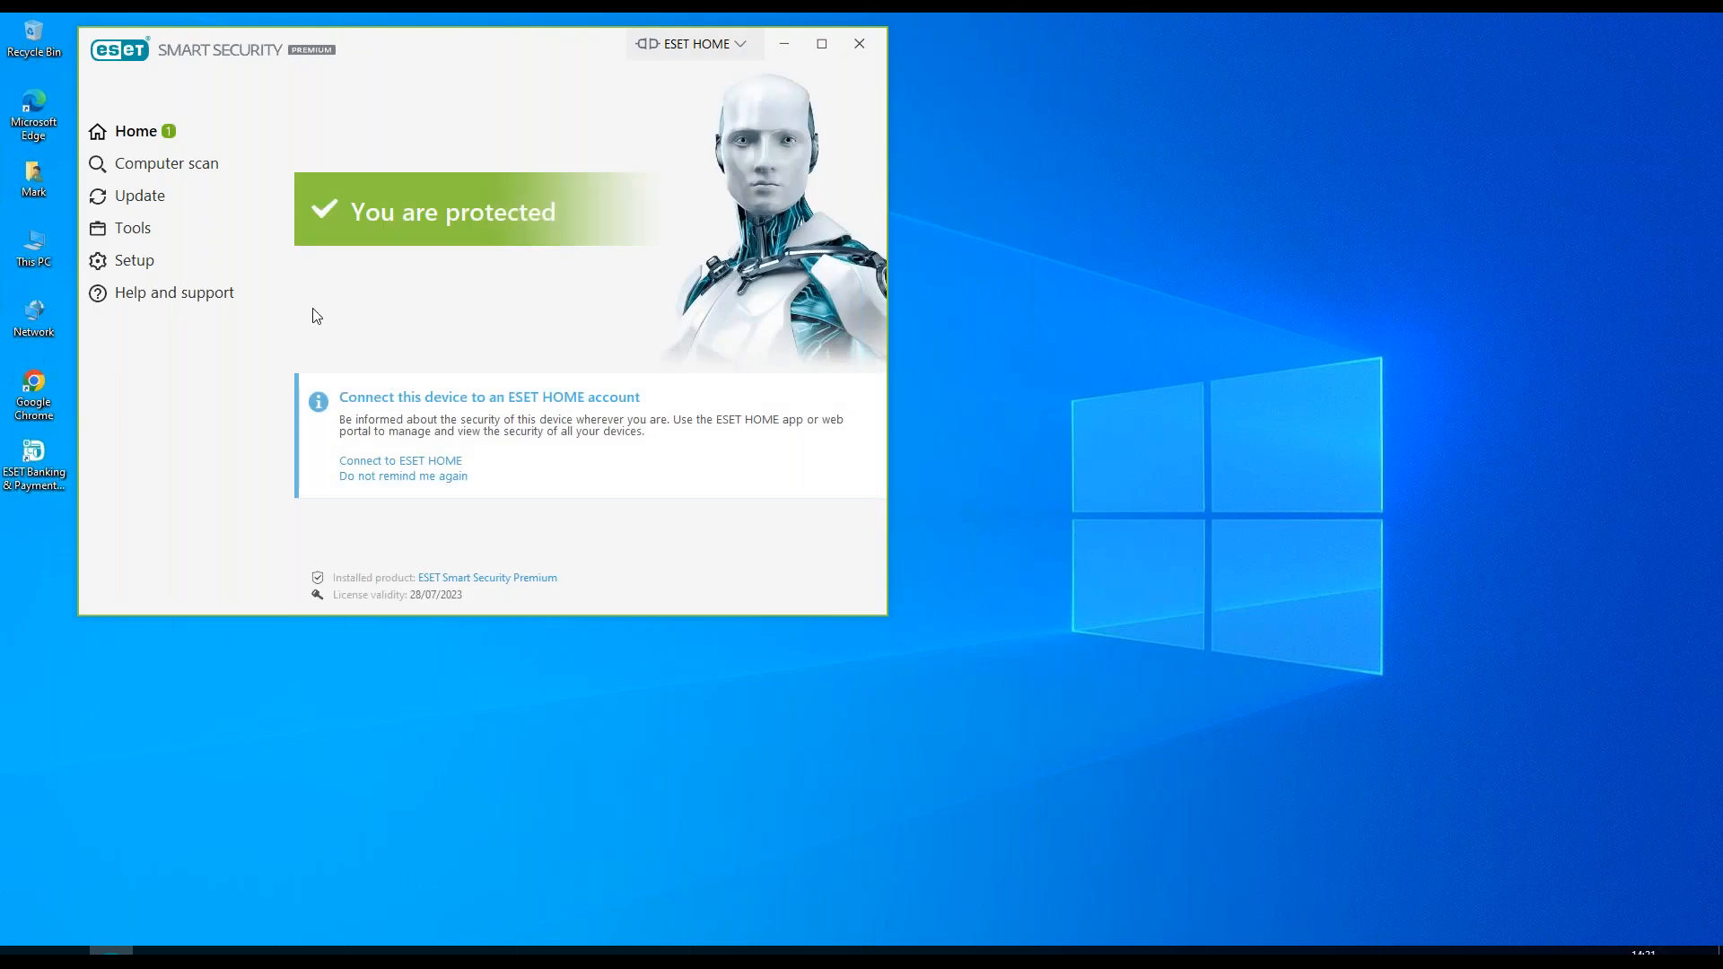
{"action": "left_click", "coordinate": [127, 260]}
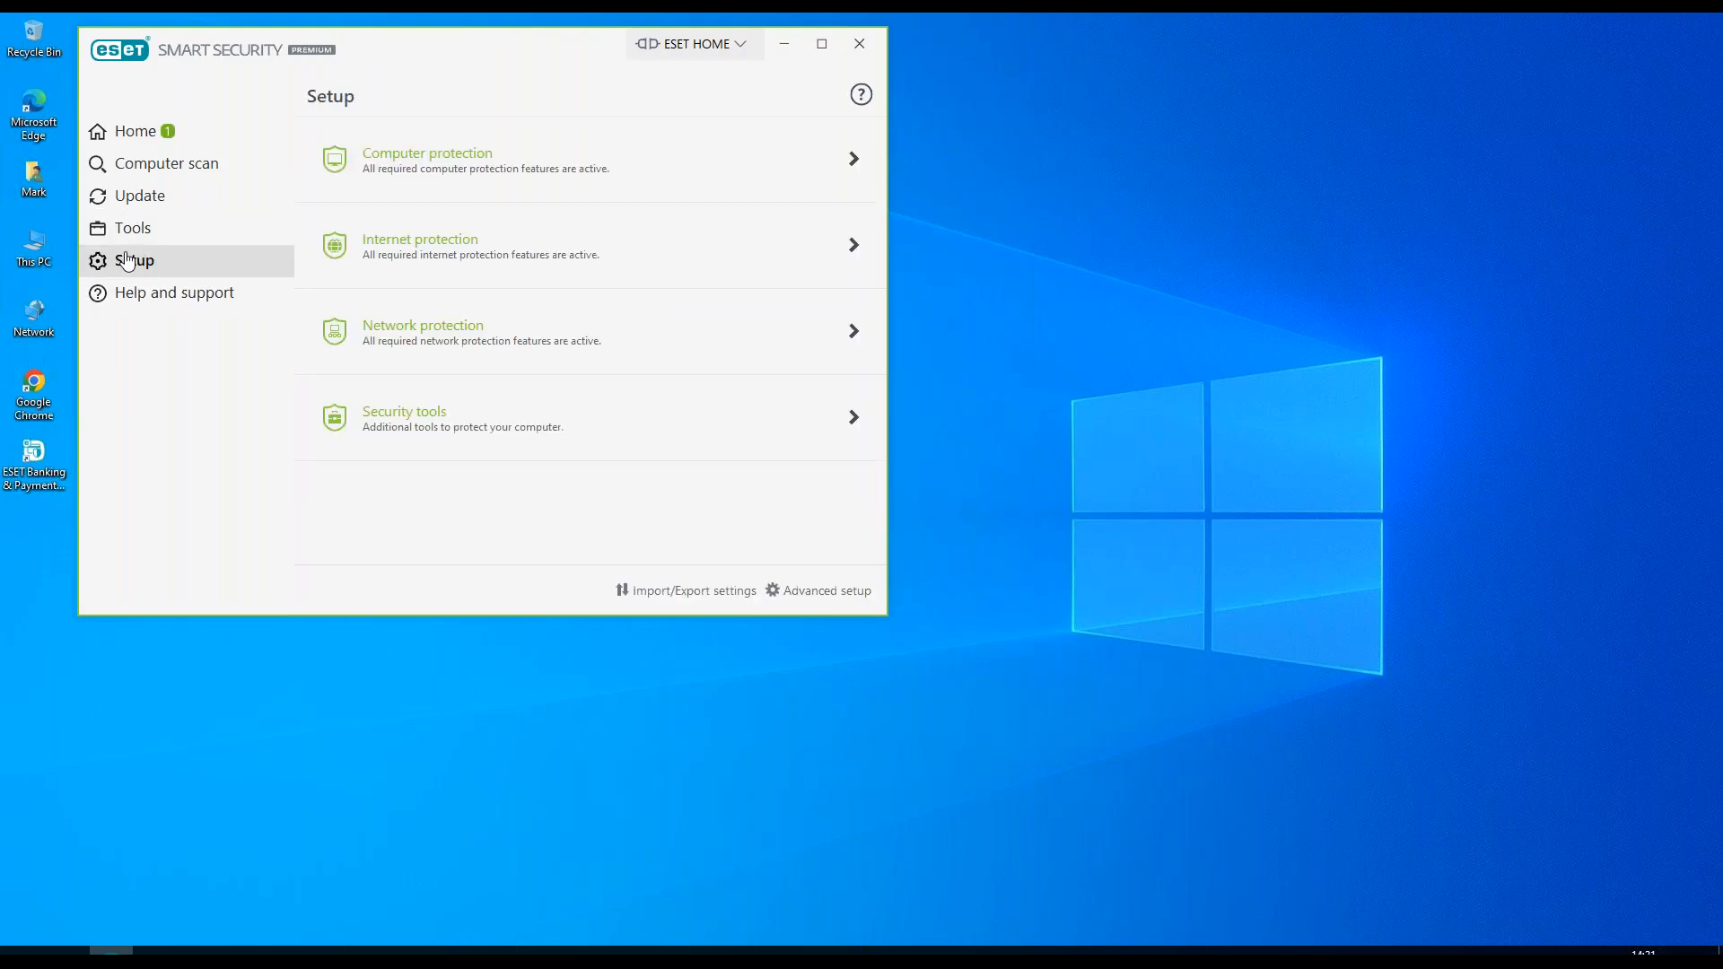
{"action": "left_click", "coordinate": [439, 424]}
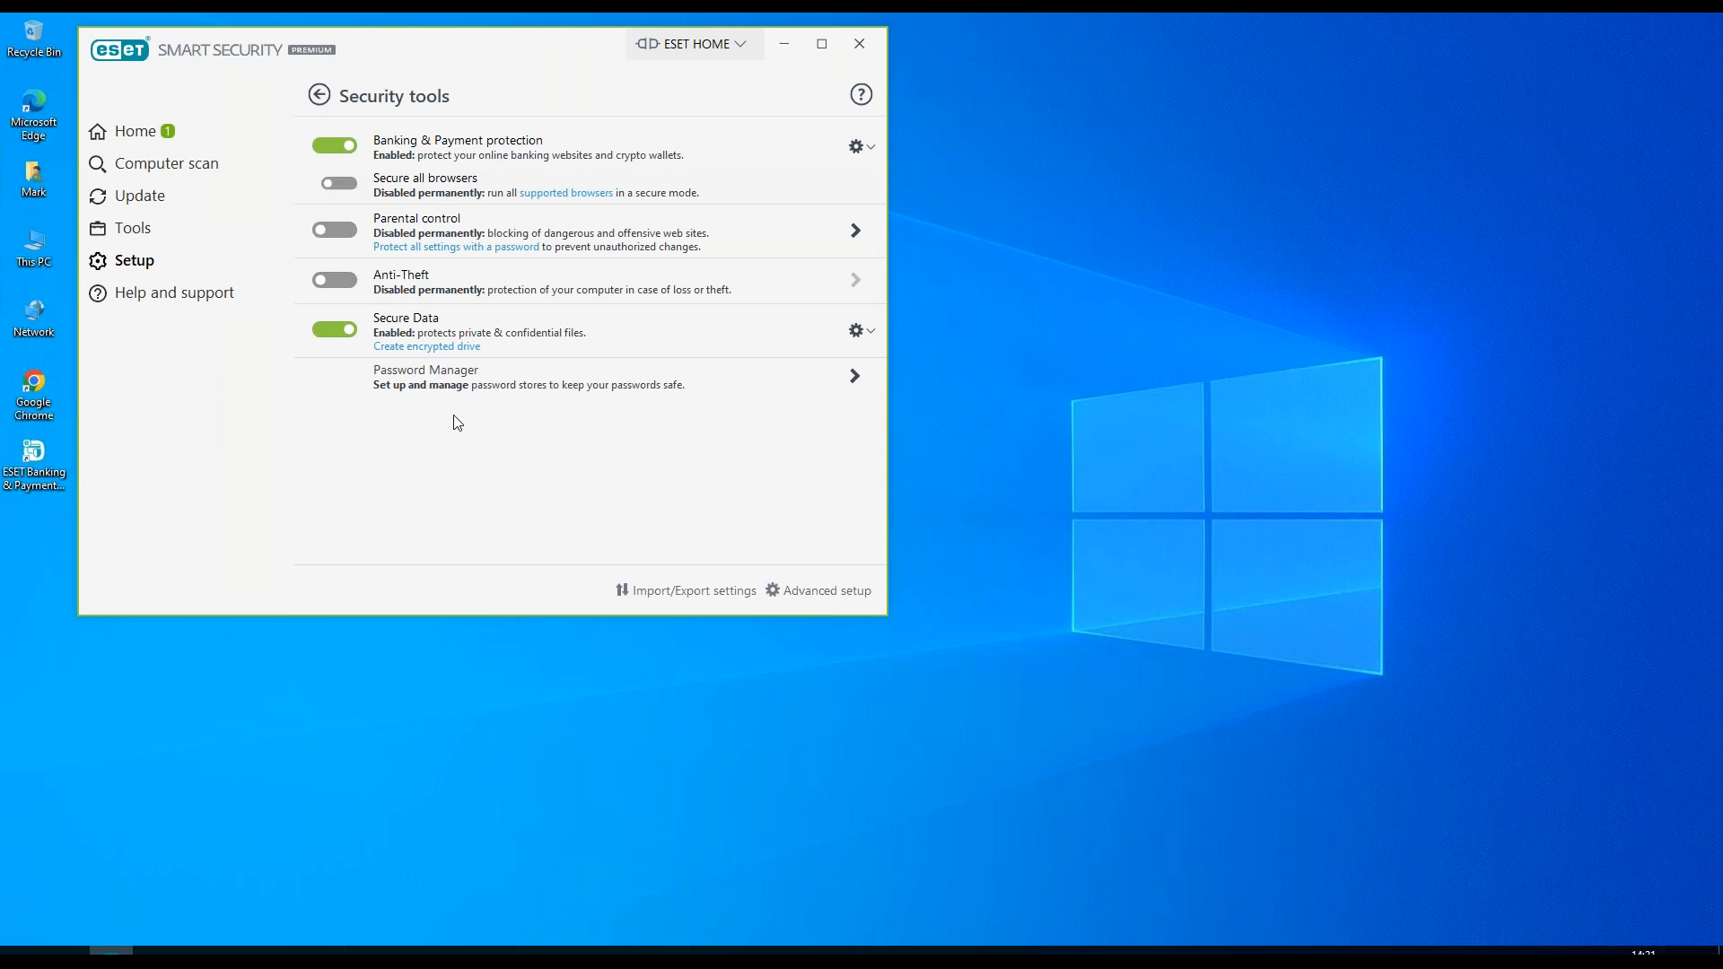
{"action": "left_click", "coordinate": [335, 231]}
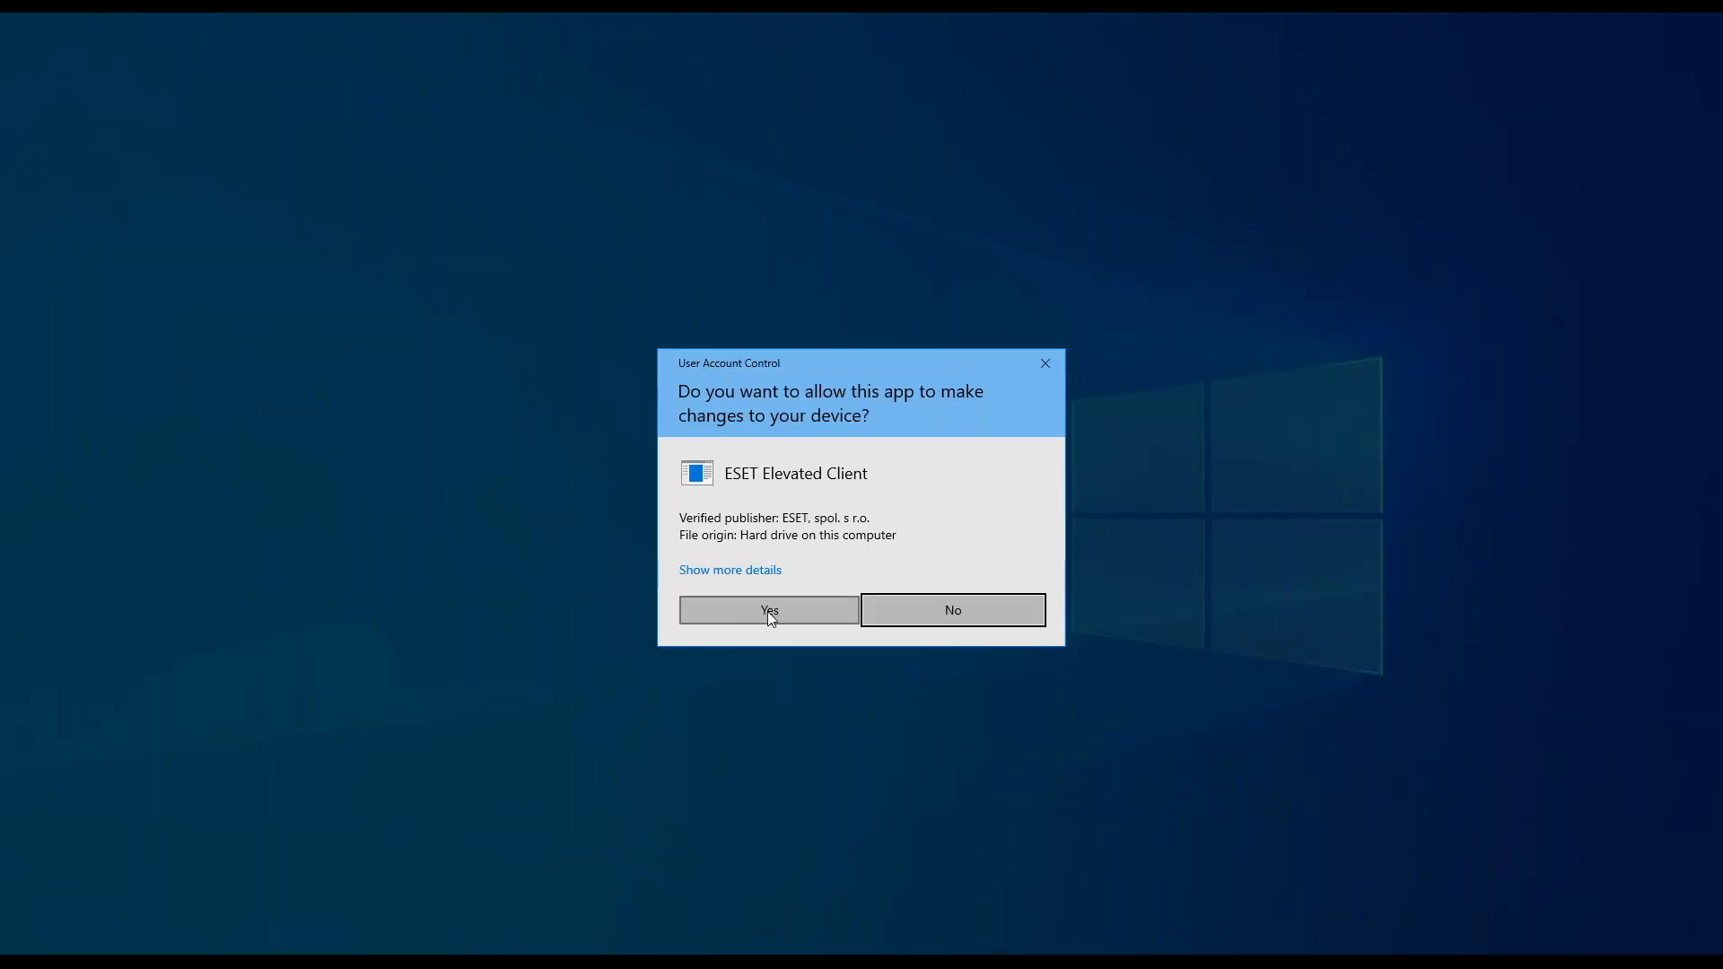
{"action": "left_click", "coordinate": [778, 610]}
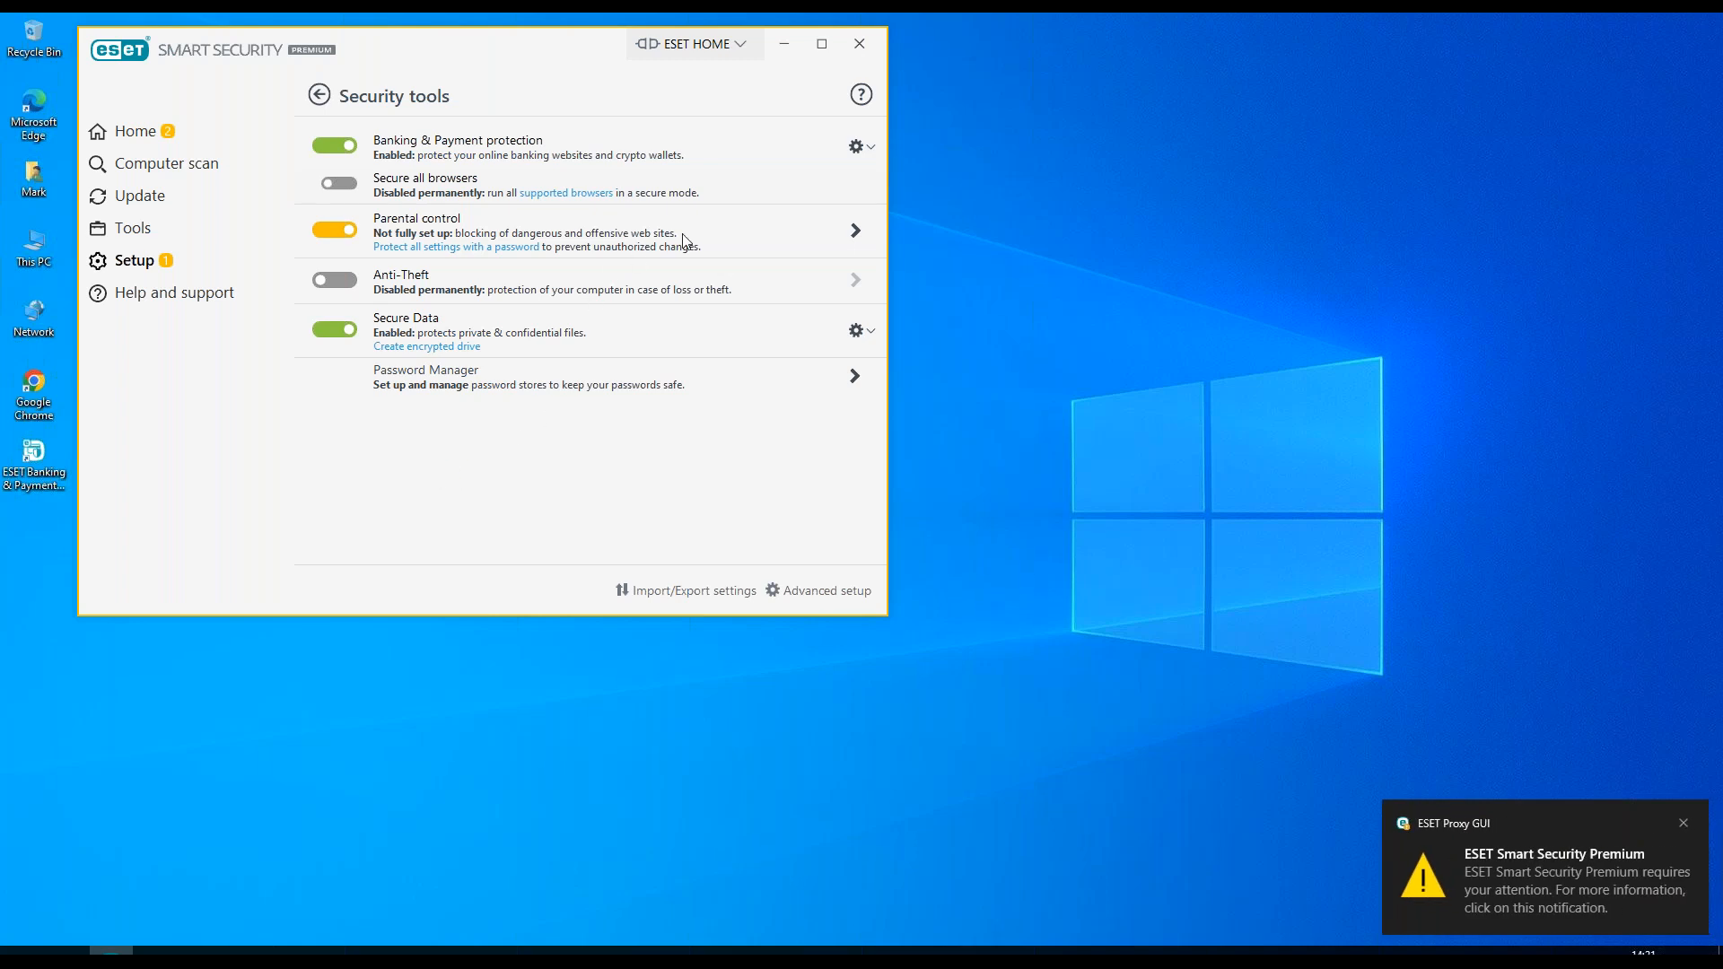
Protect all Parental Control settings with a new password, entering and confirming it and approving the system change.
{"action": "left_click", "coordinate": [856, 236]}
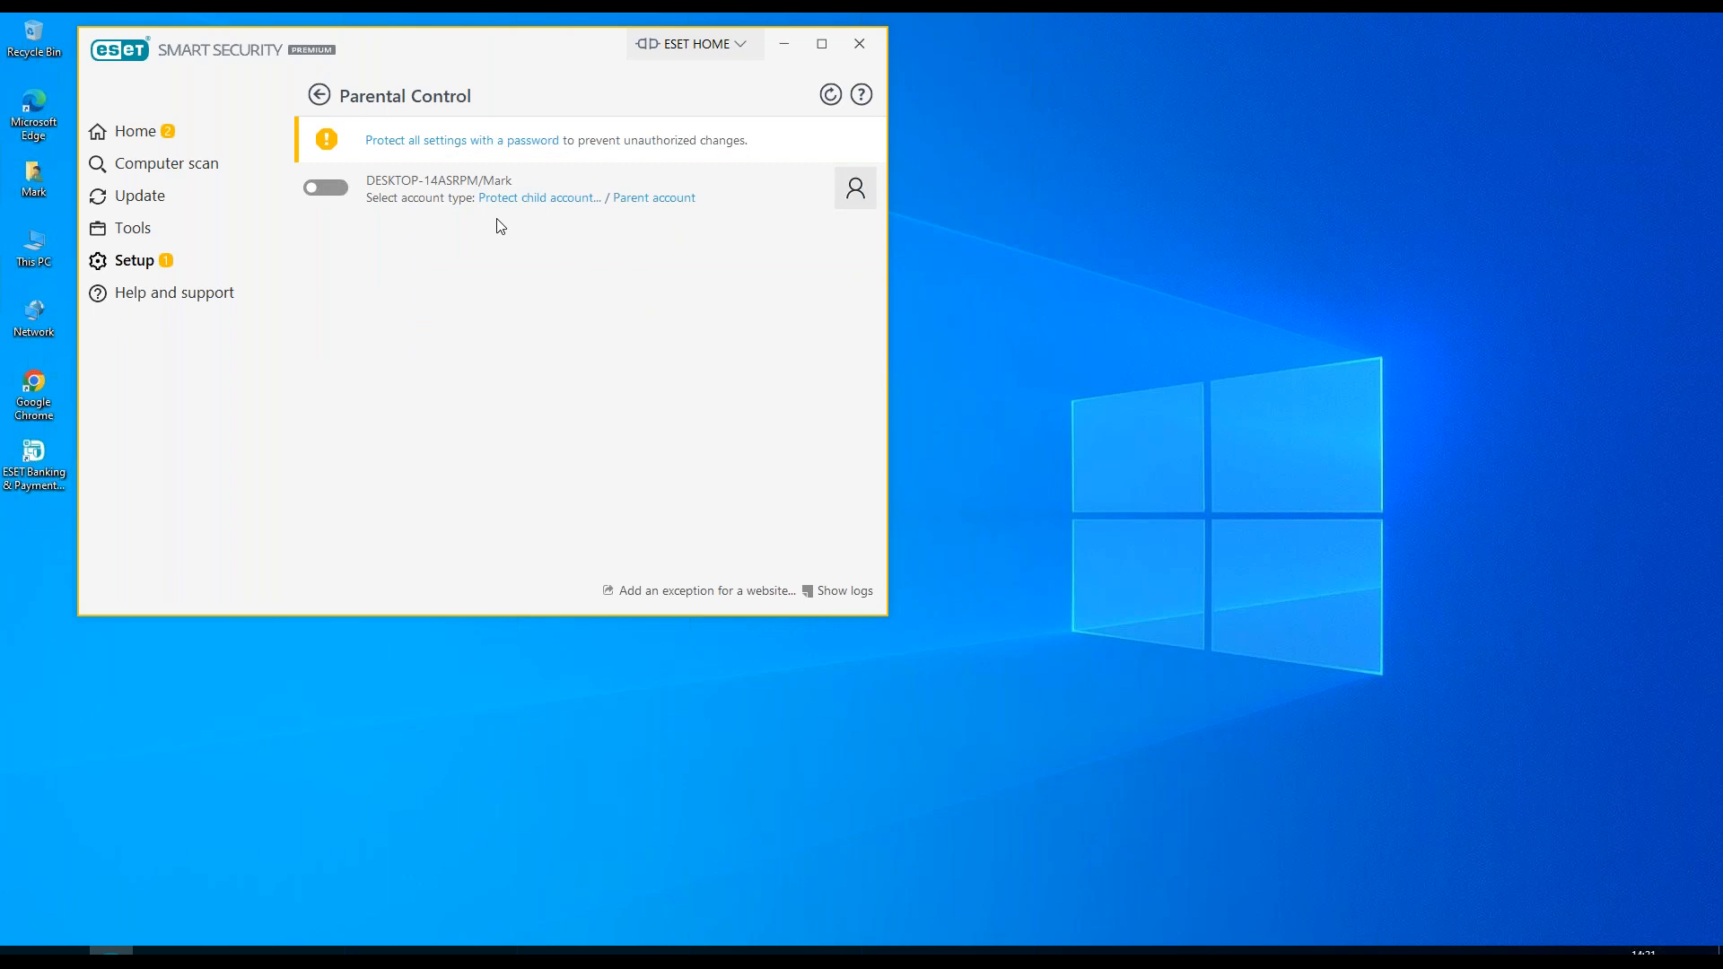
{"action": "left_click", "coordinate": [461, 144]}
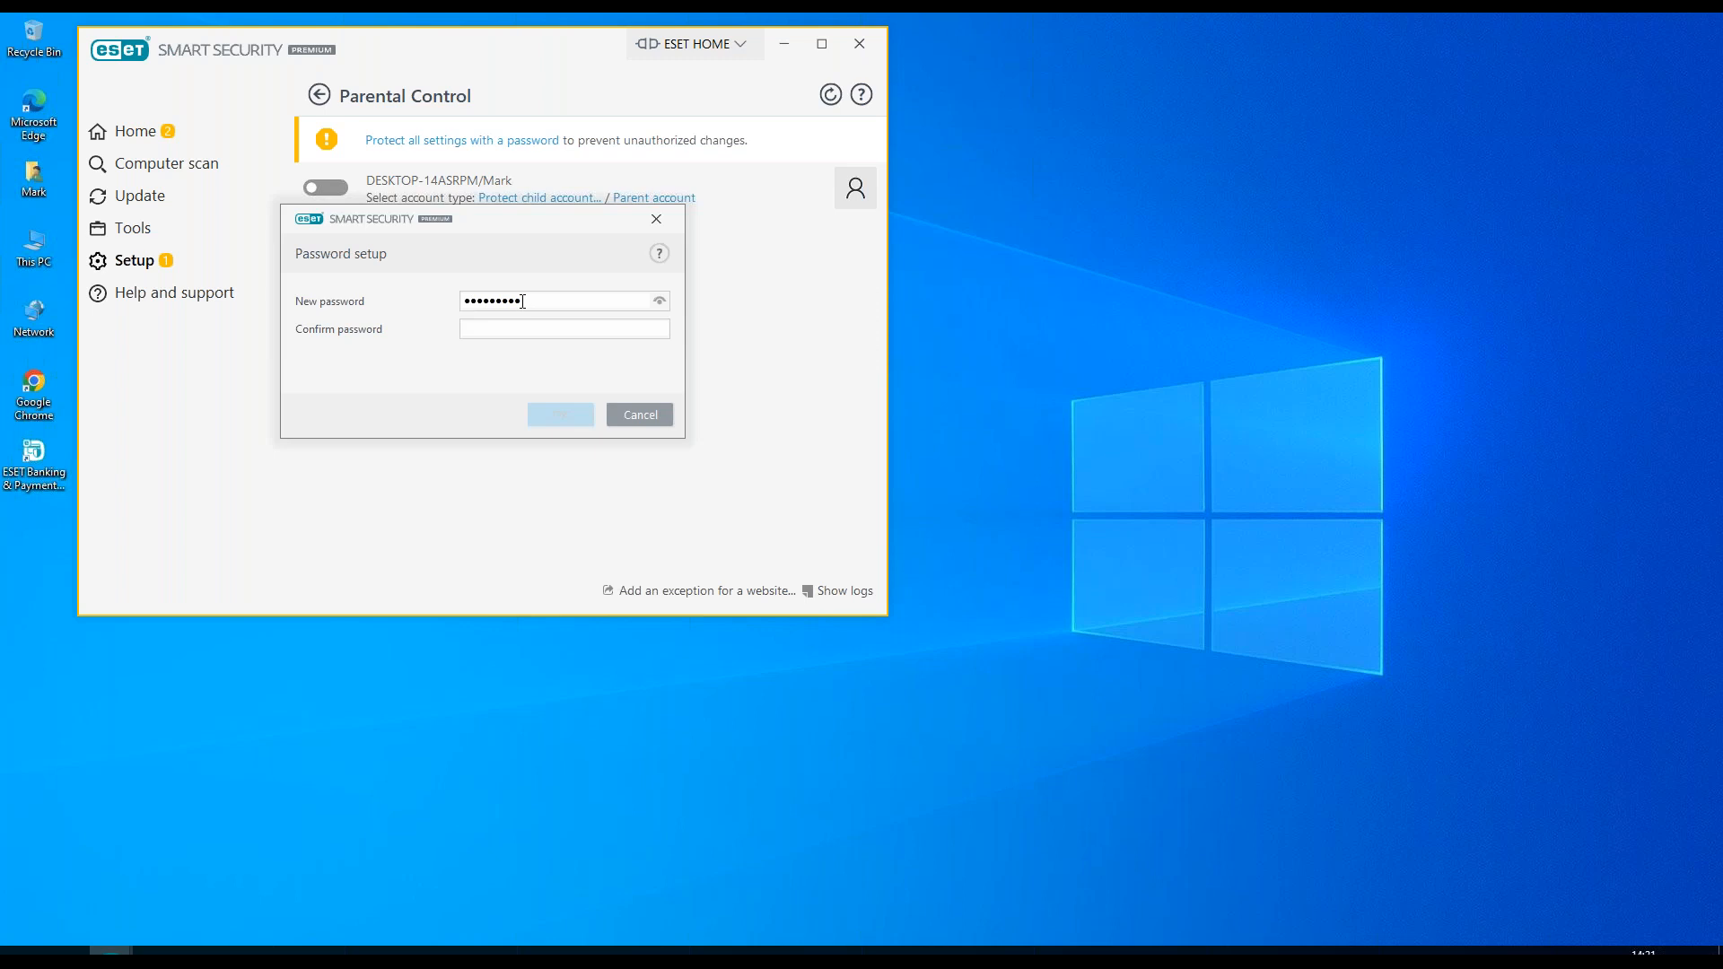
{"action": "left_click", "coordinate": [501, 324]}
{"action": "left_click", "coordinate": [543, 422]}
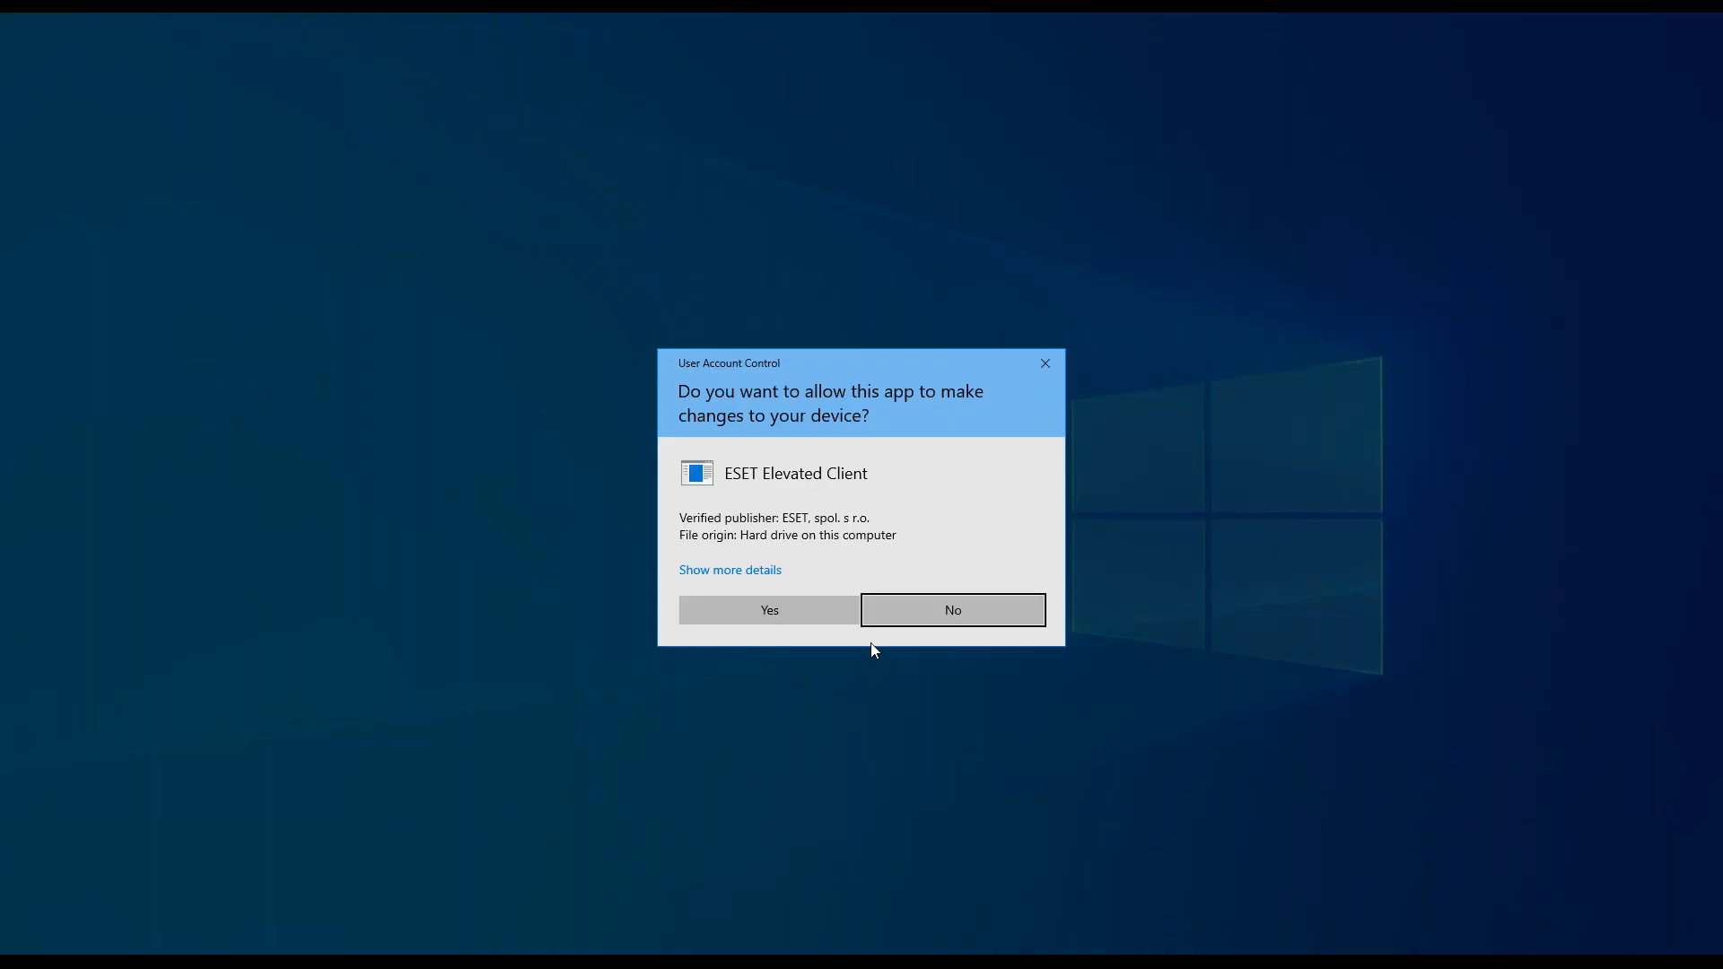
{"action": "left_click", "coordinate": [789, 608]}
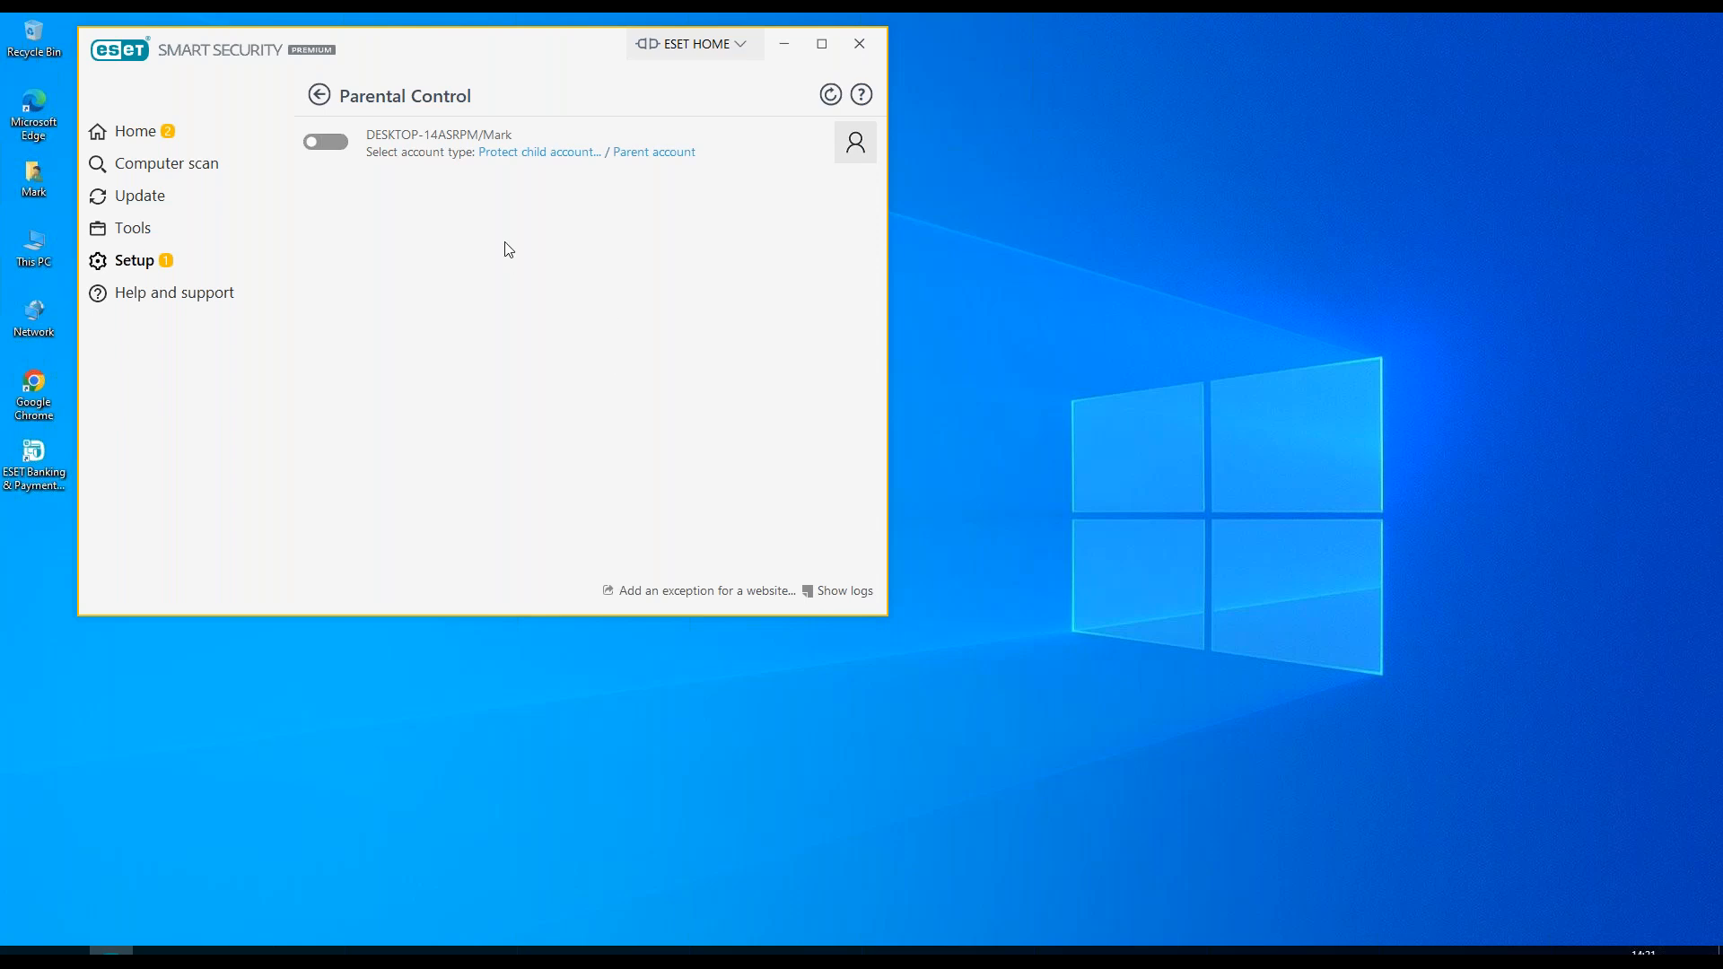
Enable Parental Control for the listed Windows account with the preset child birthdate, entering the settings password and approving the change.
{"action": "left_click", "coordinate": [325, 142]}
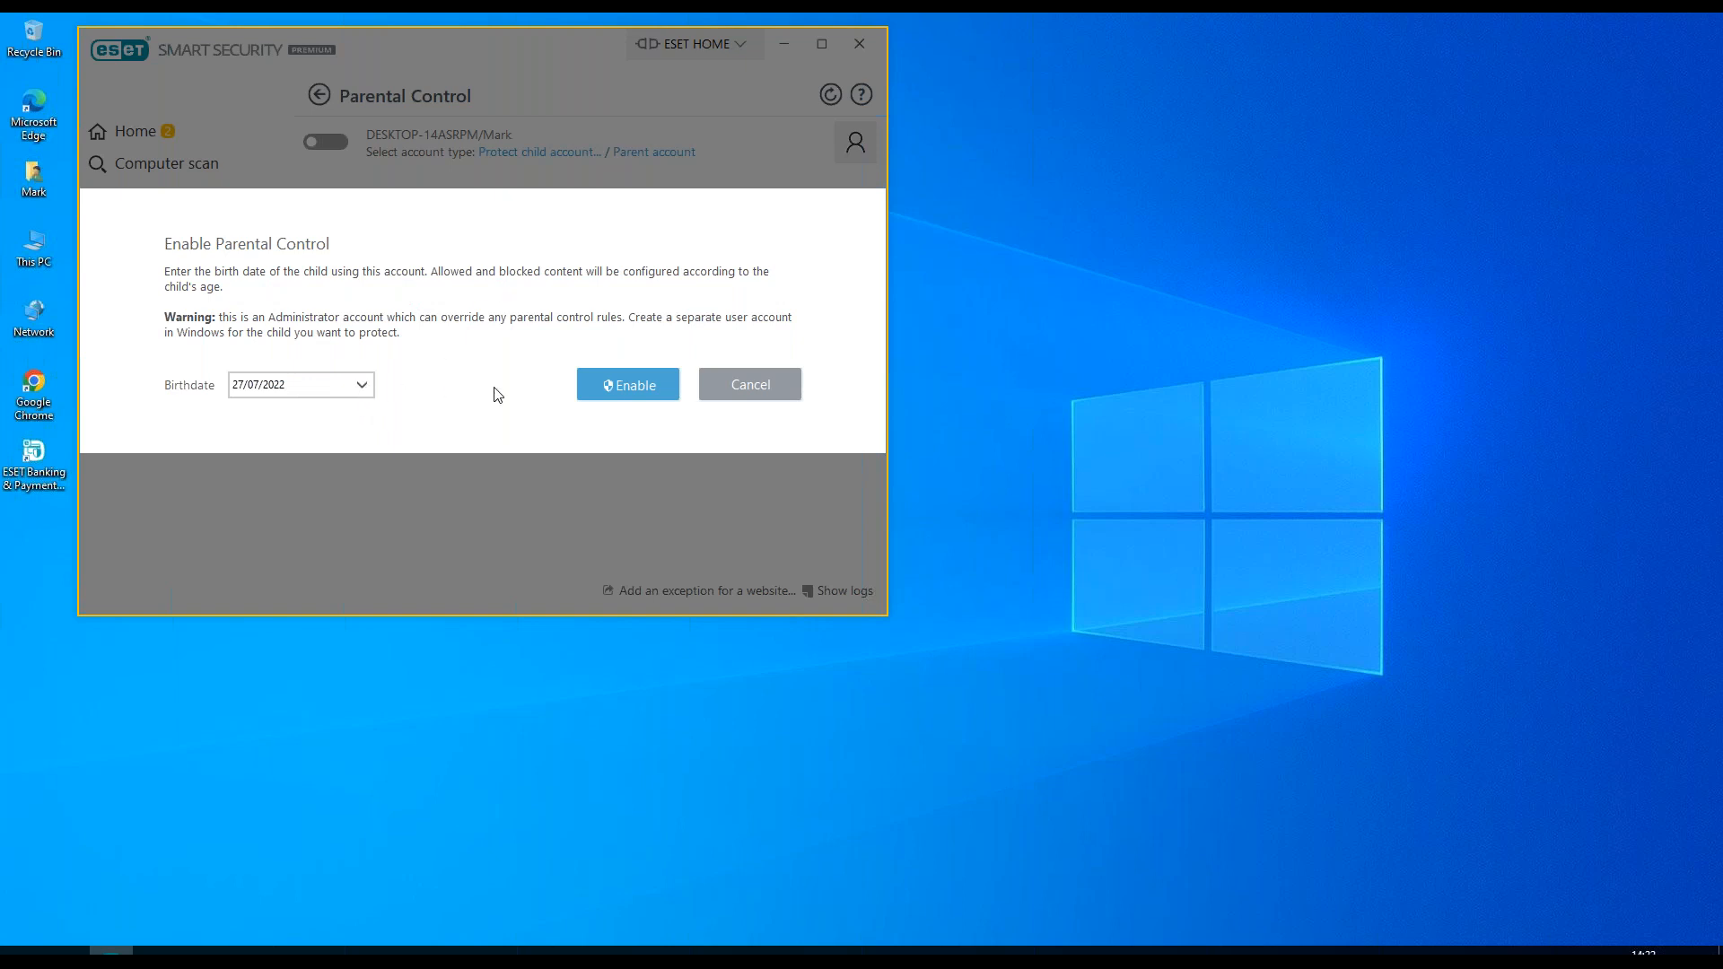
{"action": "left_click", "coordinate": [634, 388]}
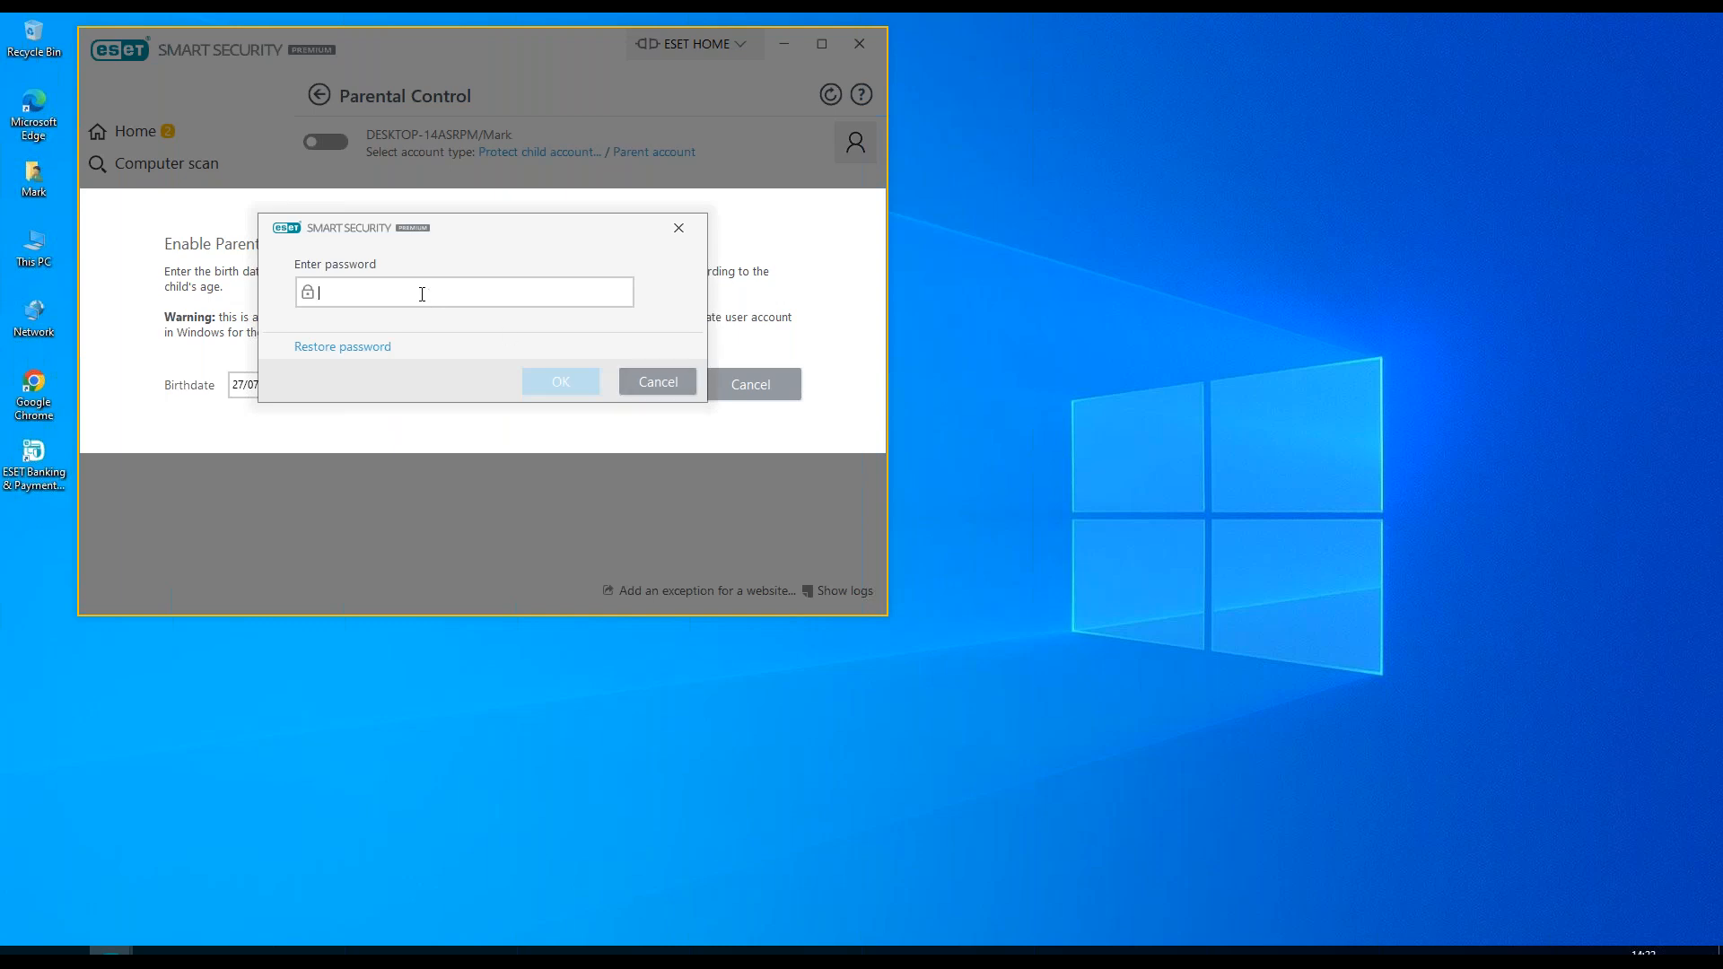
{"action": "type", "text": "••"}
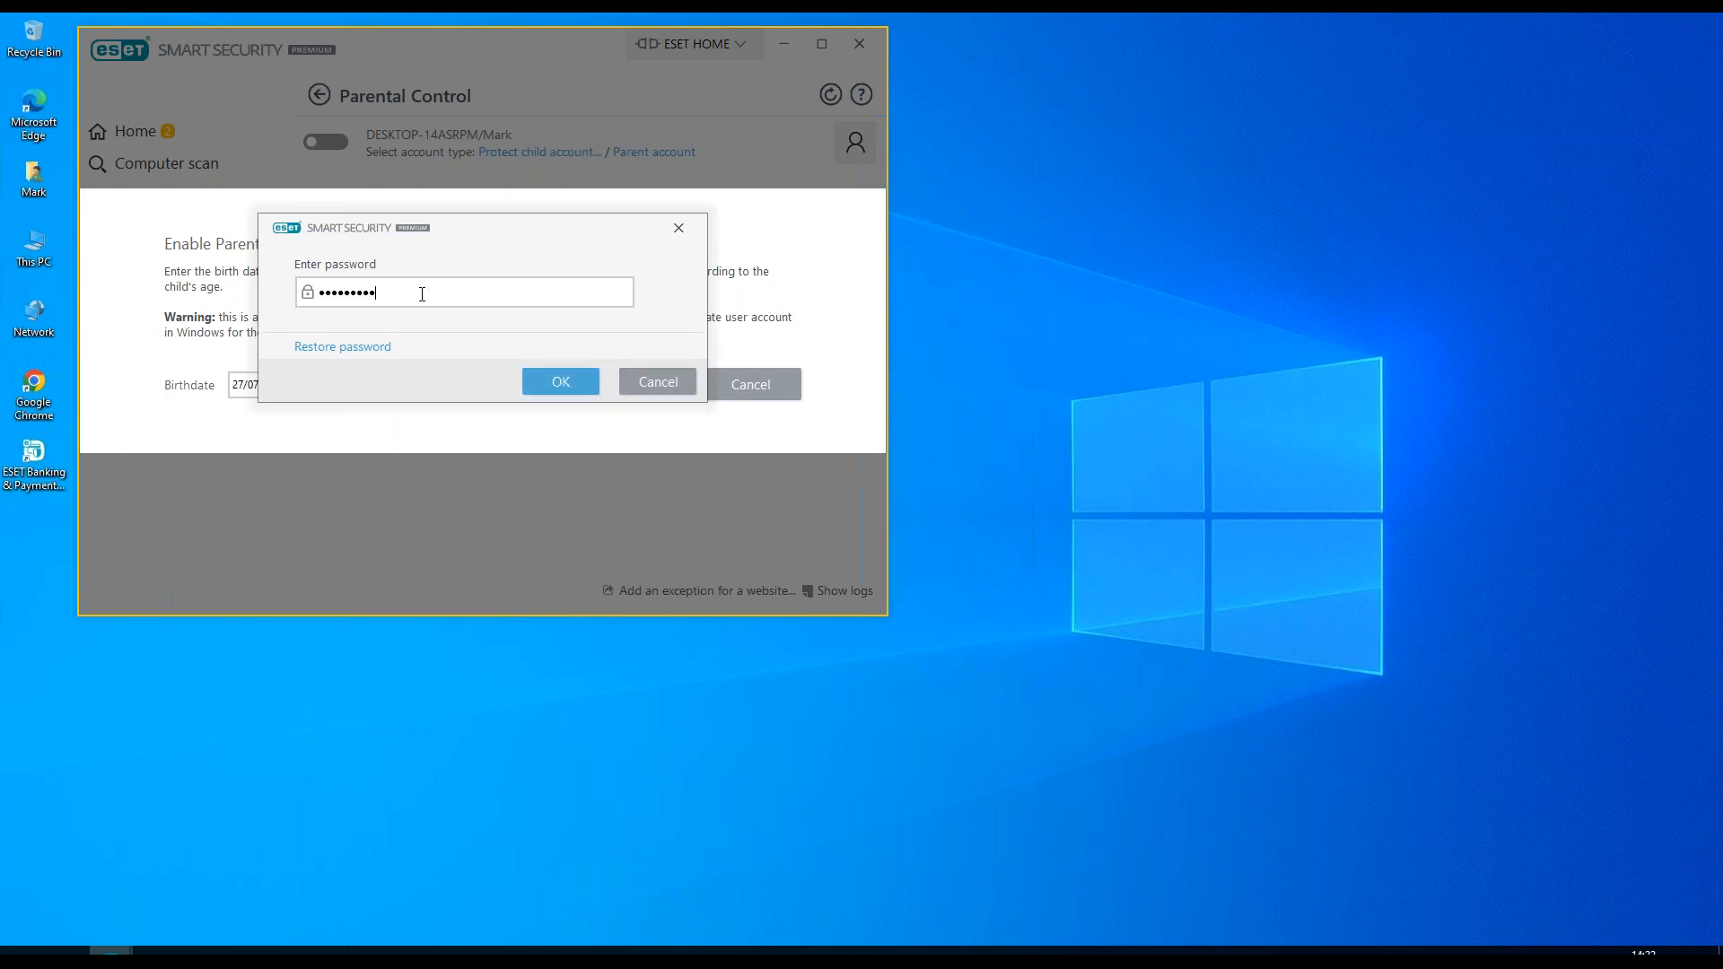
{"action": "left_click", "coordinate": [563, 386]}
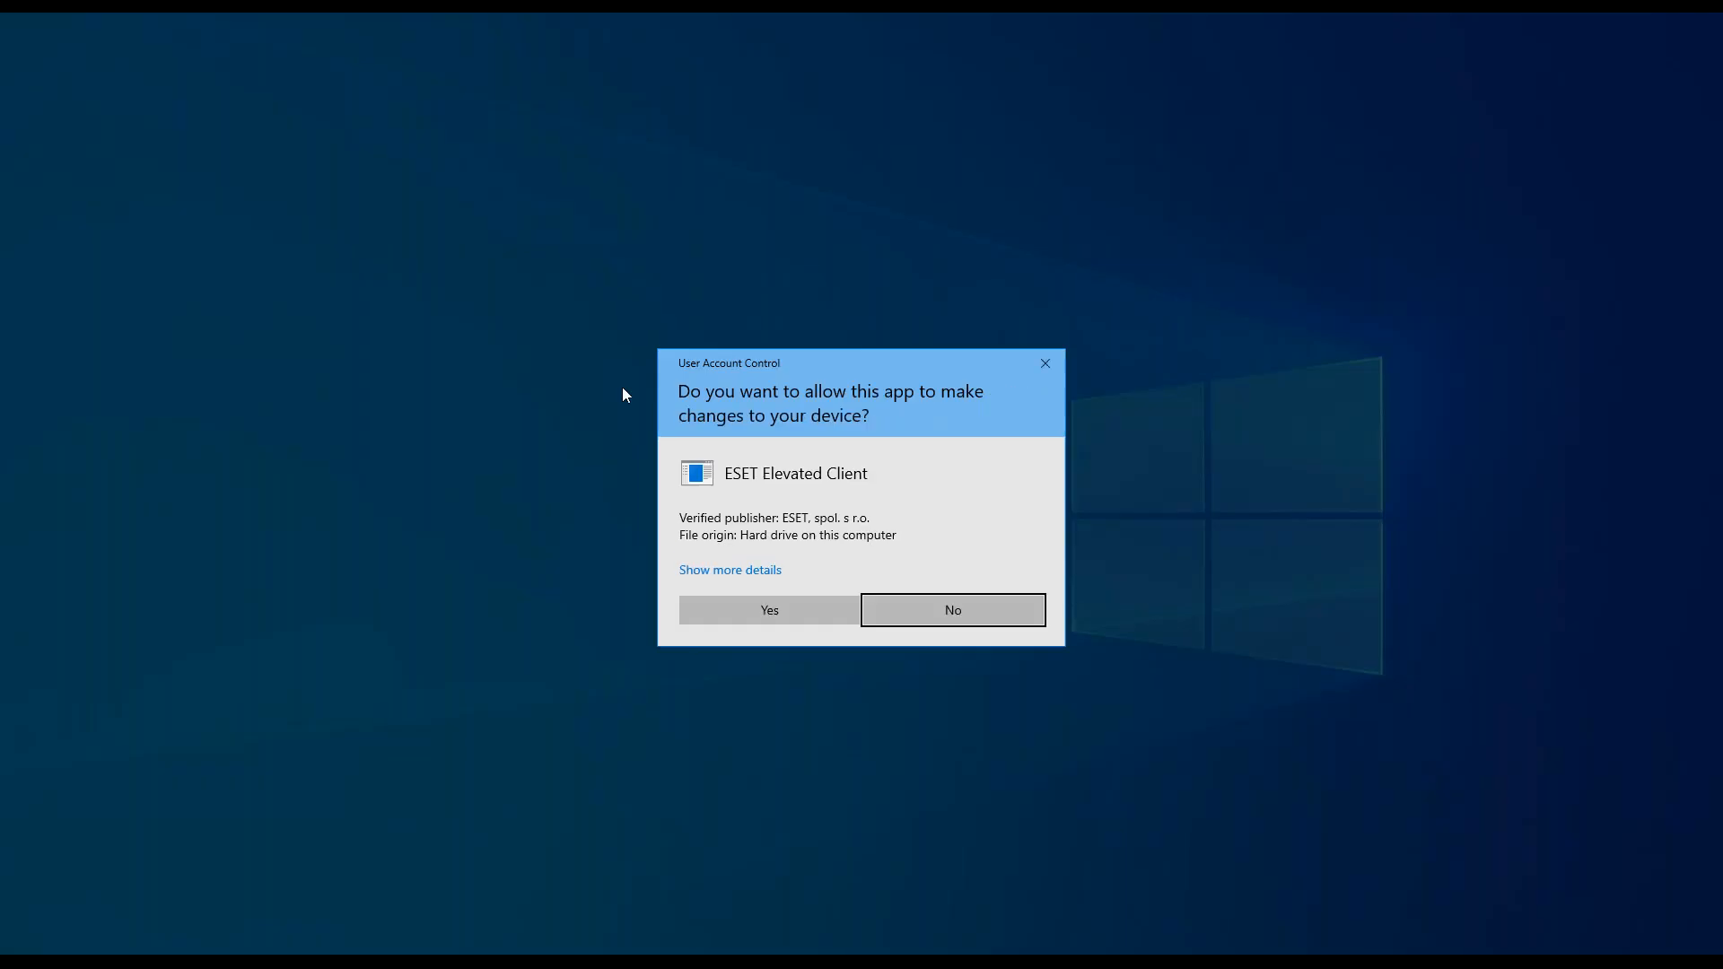
{"action": "left_click", "coordinate": [761, 615]}
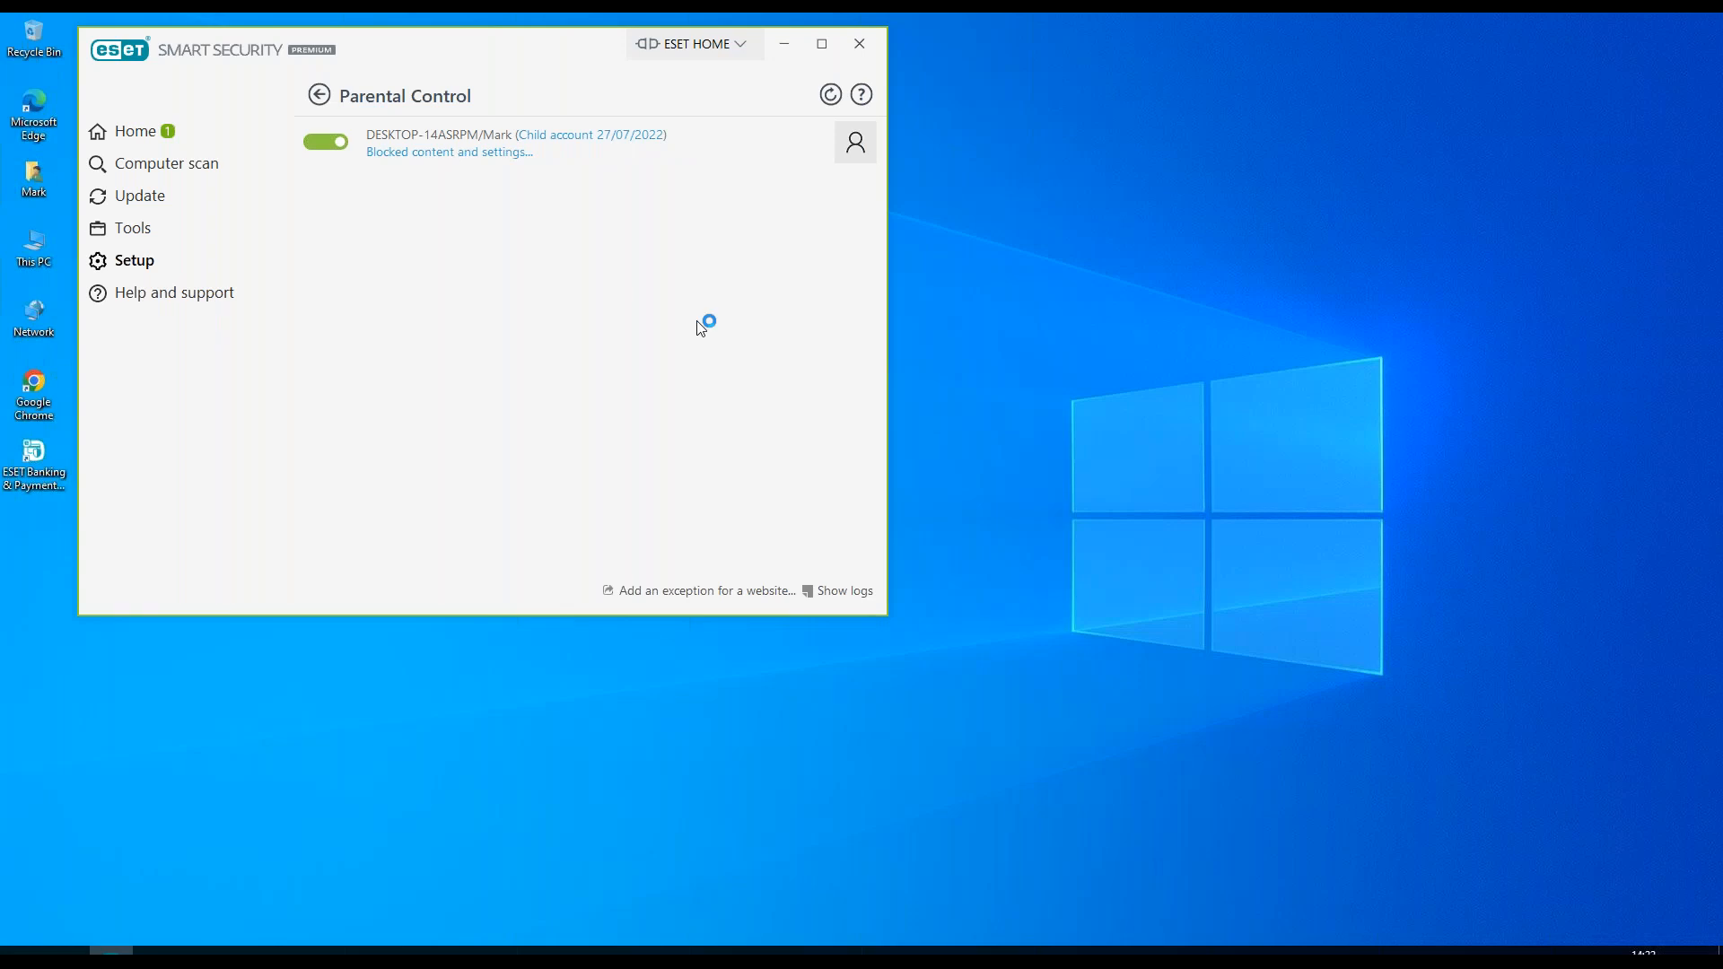
Open the child account's blocked content and settings with the settings password and review its general, exception and category options.
{"action": "left_click", "coordinate": [438, 153]}
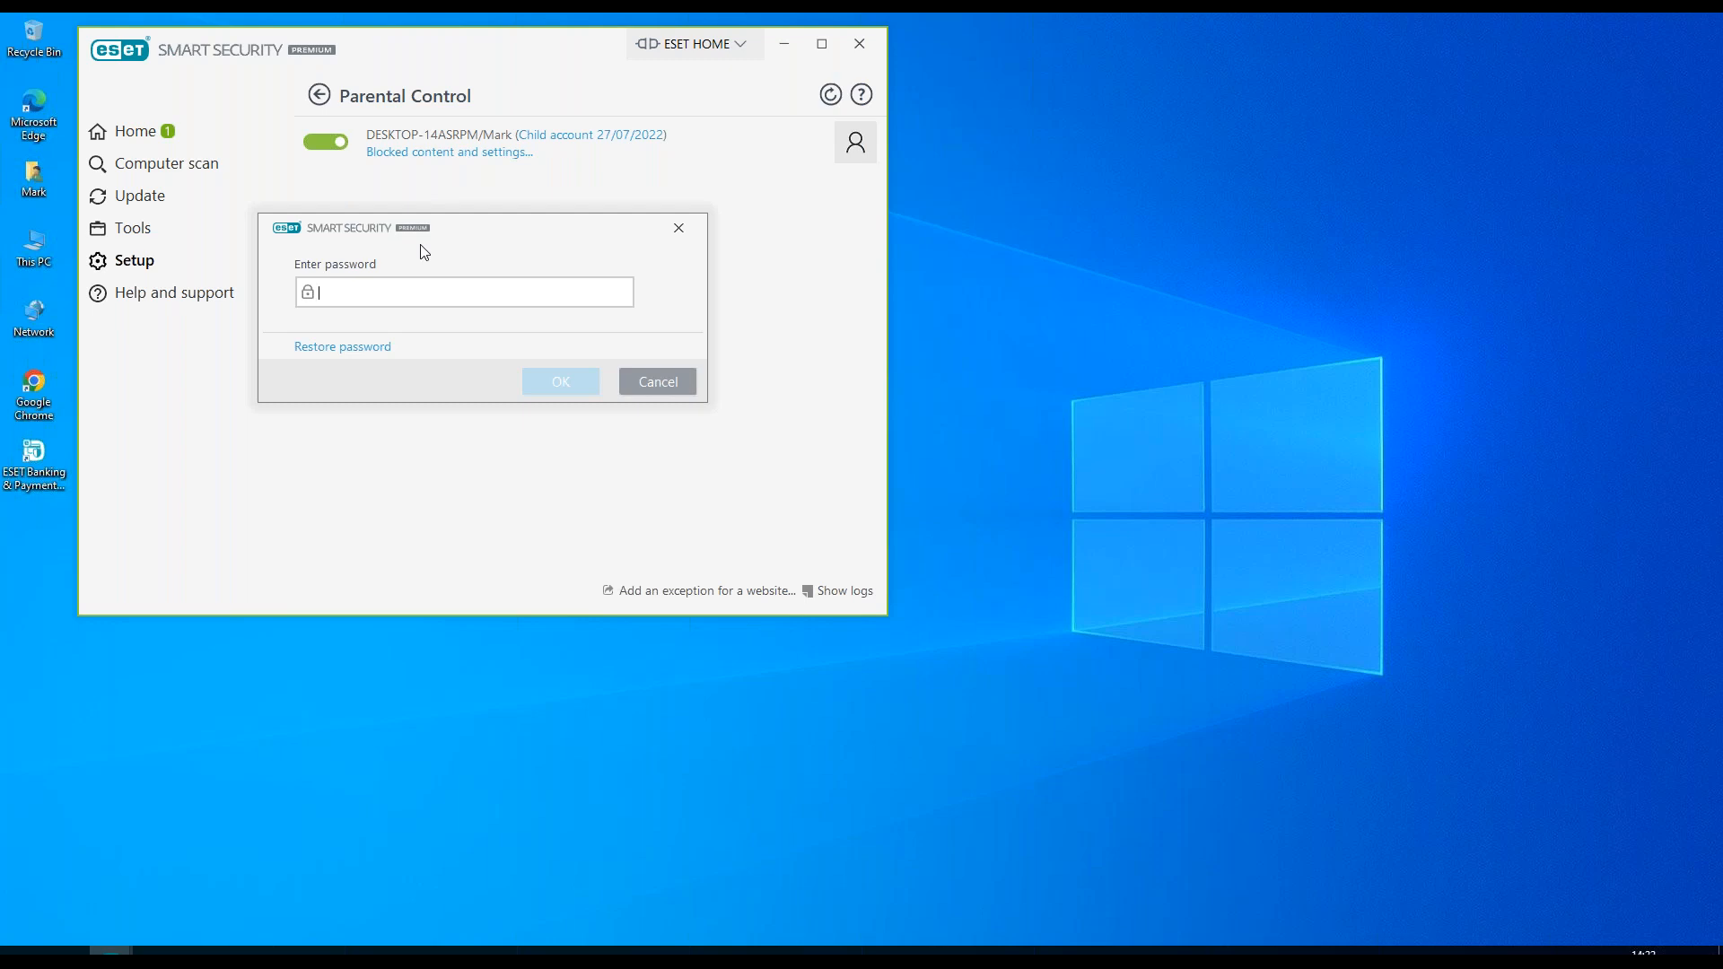
{"action": "type", "text": "••"}
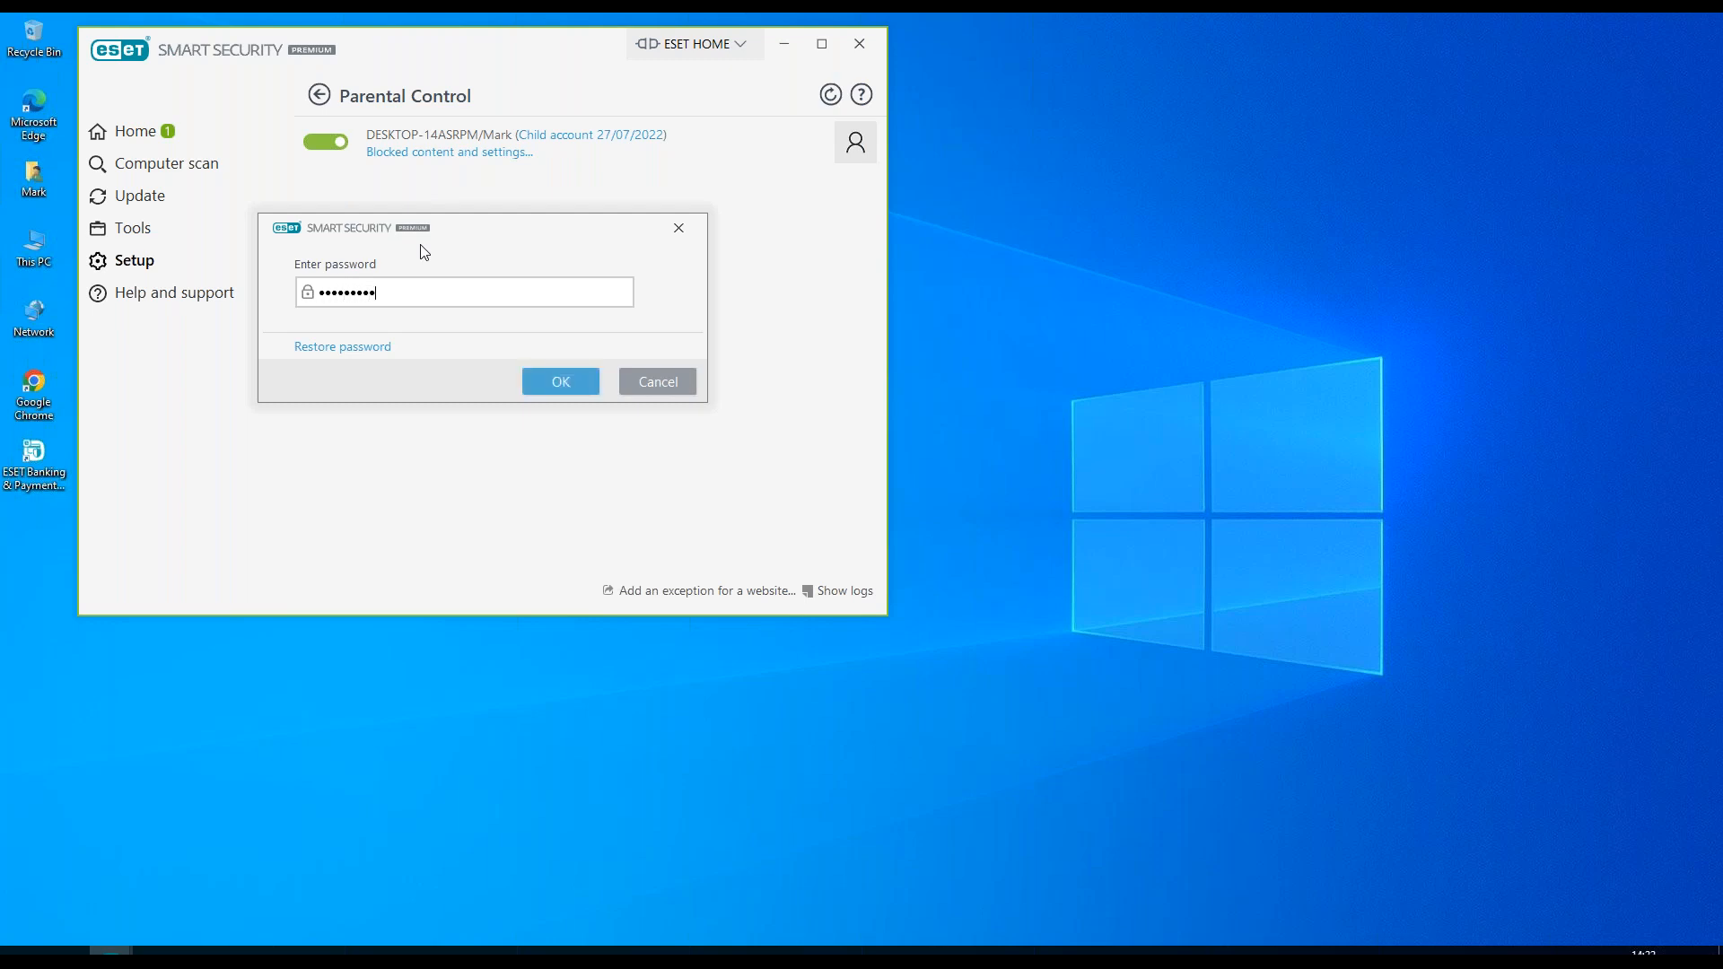
{"action": "left_click", "coordinate": [566, 392]}
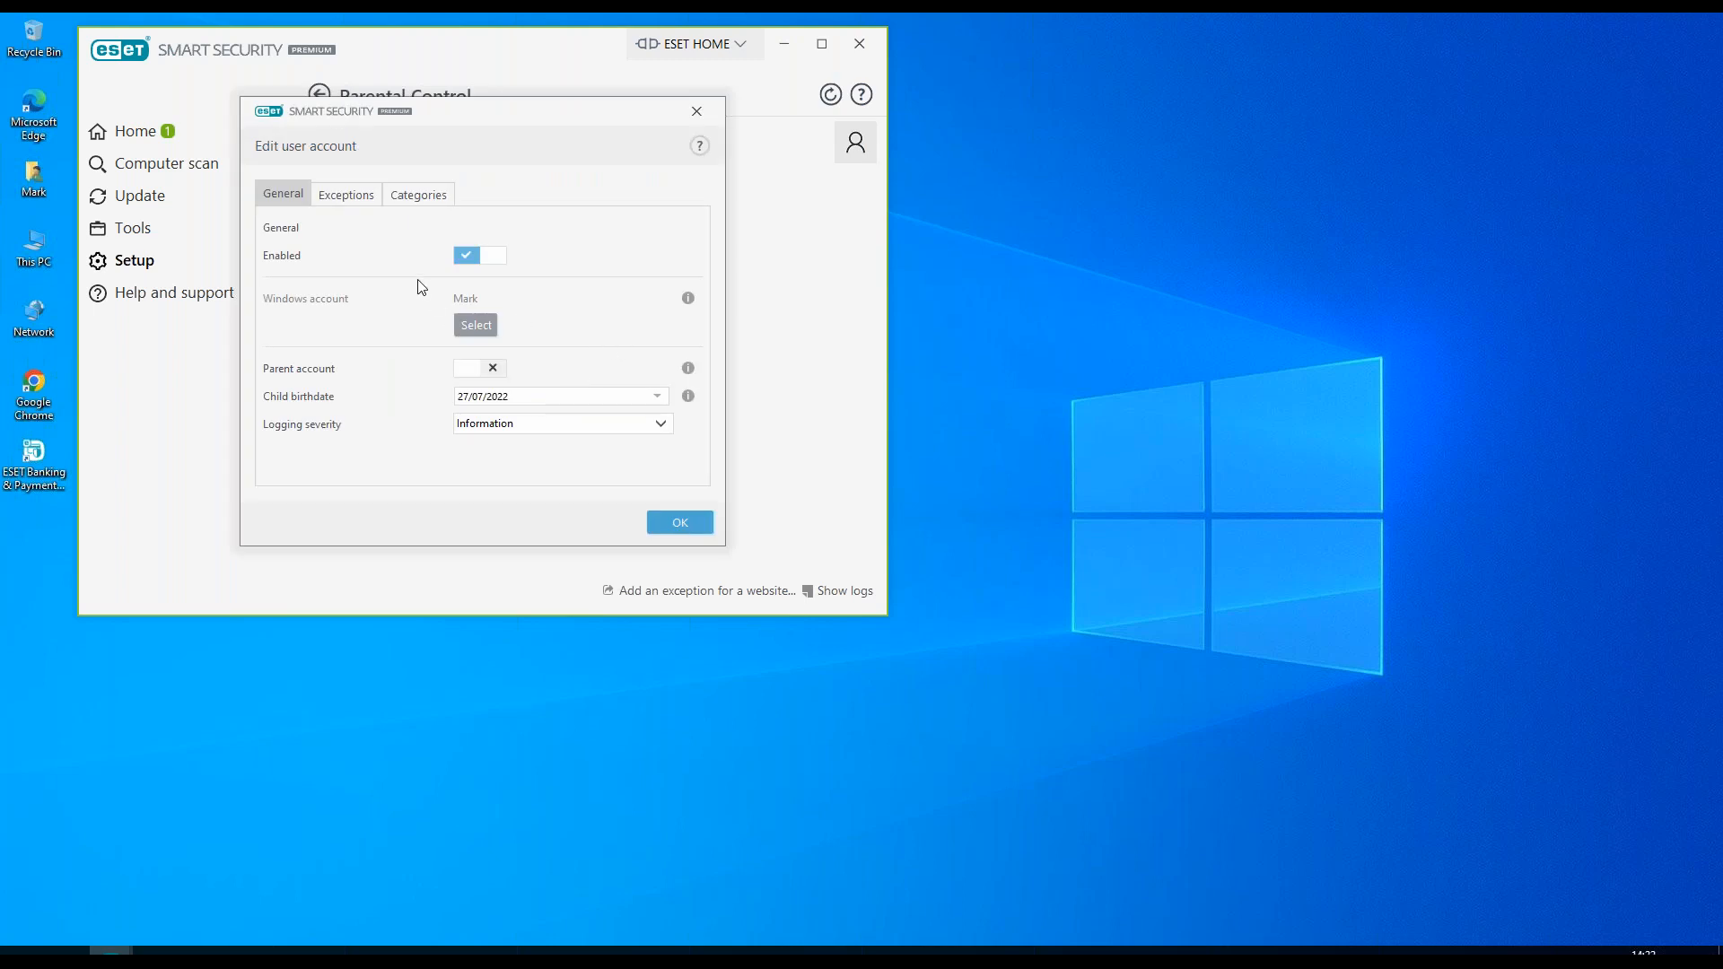
{"action": "left_click", "coordinate": [344, 197]}
{"action": "left_click", "coordinate": [430, 199]}
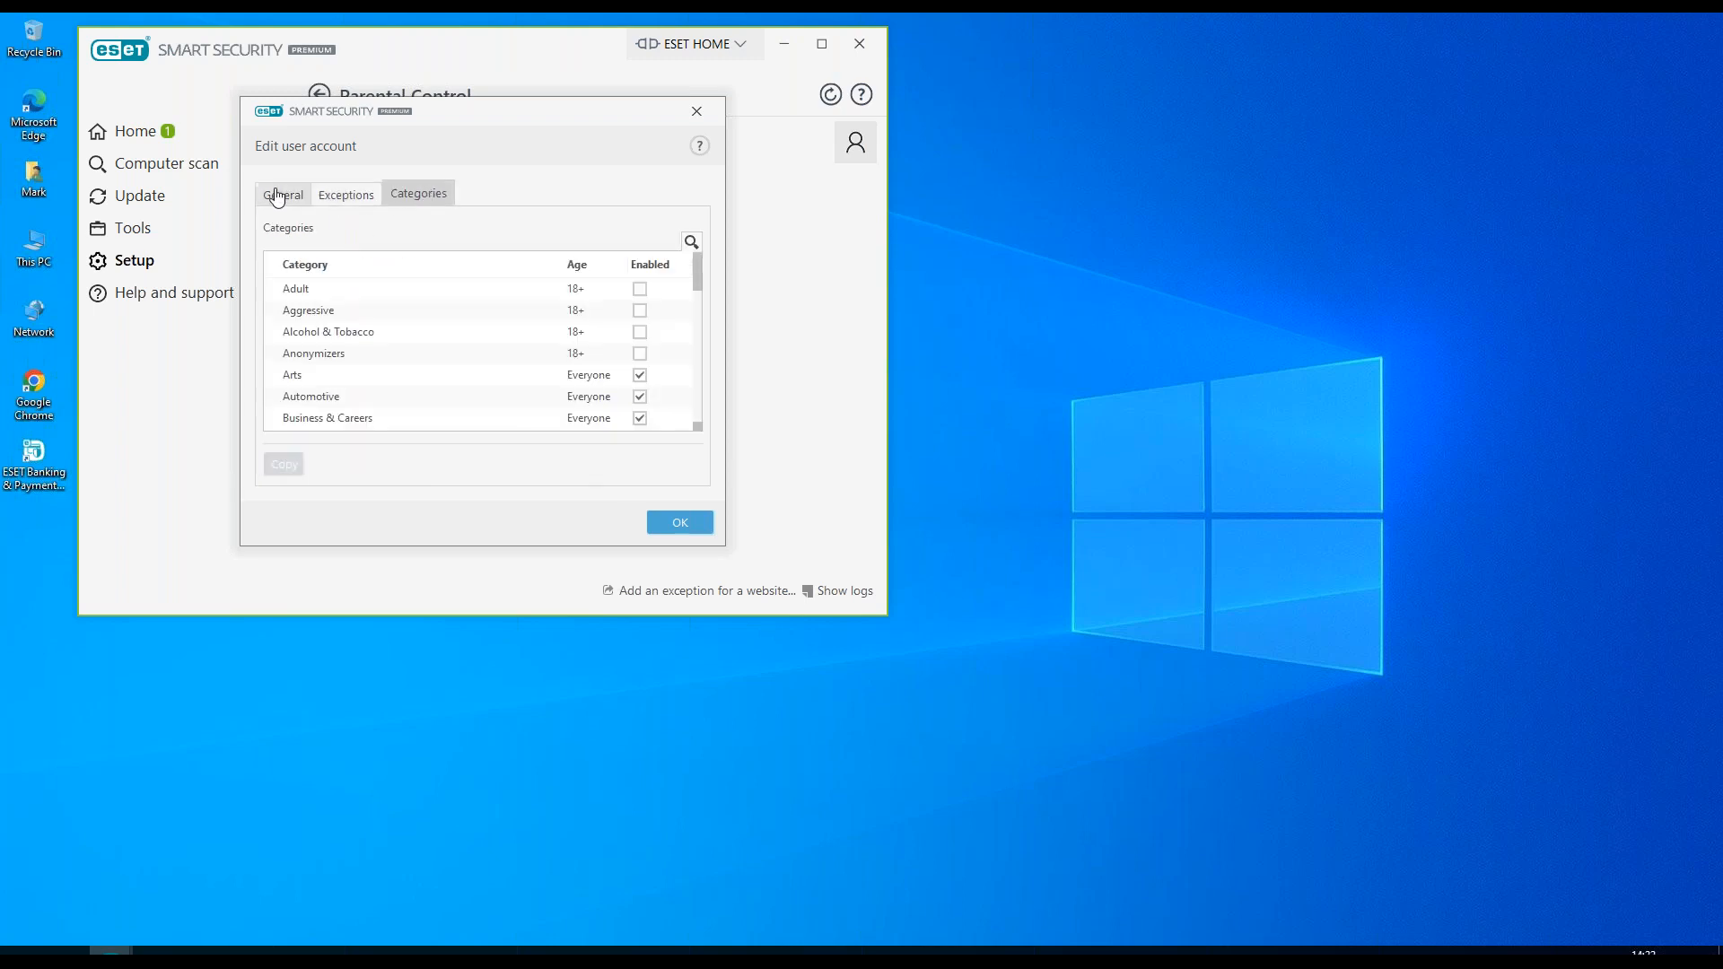
{"action": "left_click", "coordinate": [283, 193]}
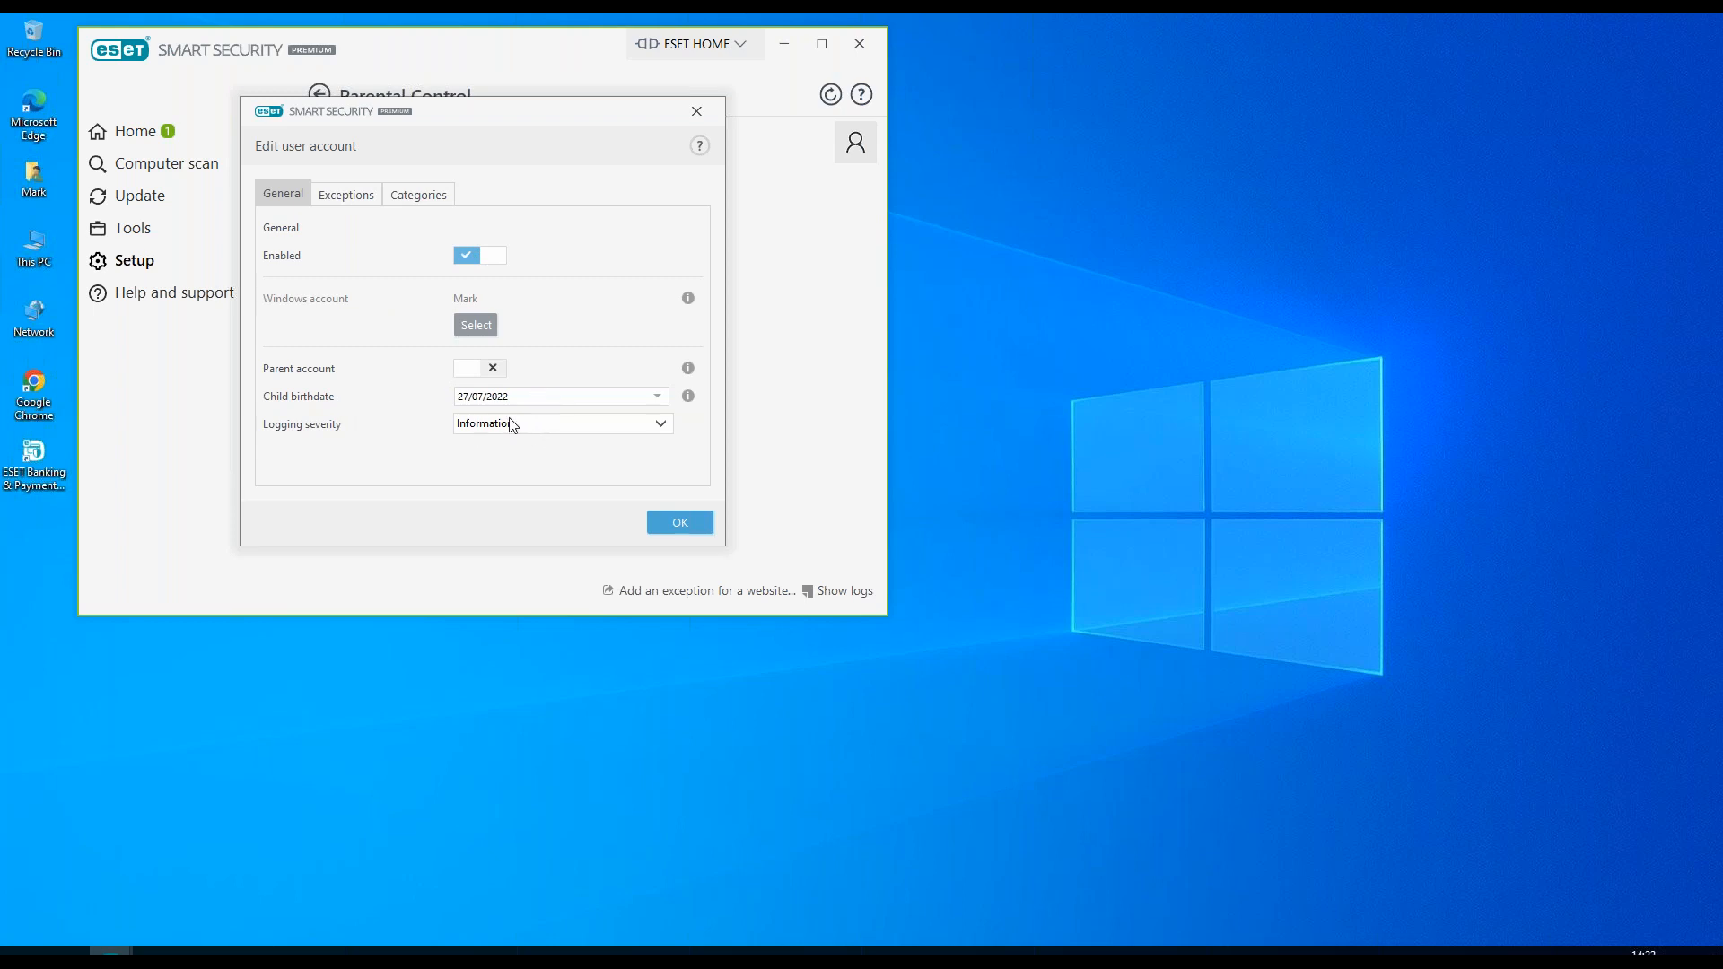
Add a website exception to the child account that allows ww.bbc.co.uk.
{"action": "left_click", "coordinate": [350, 197]}
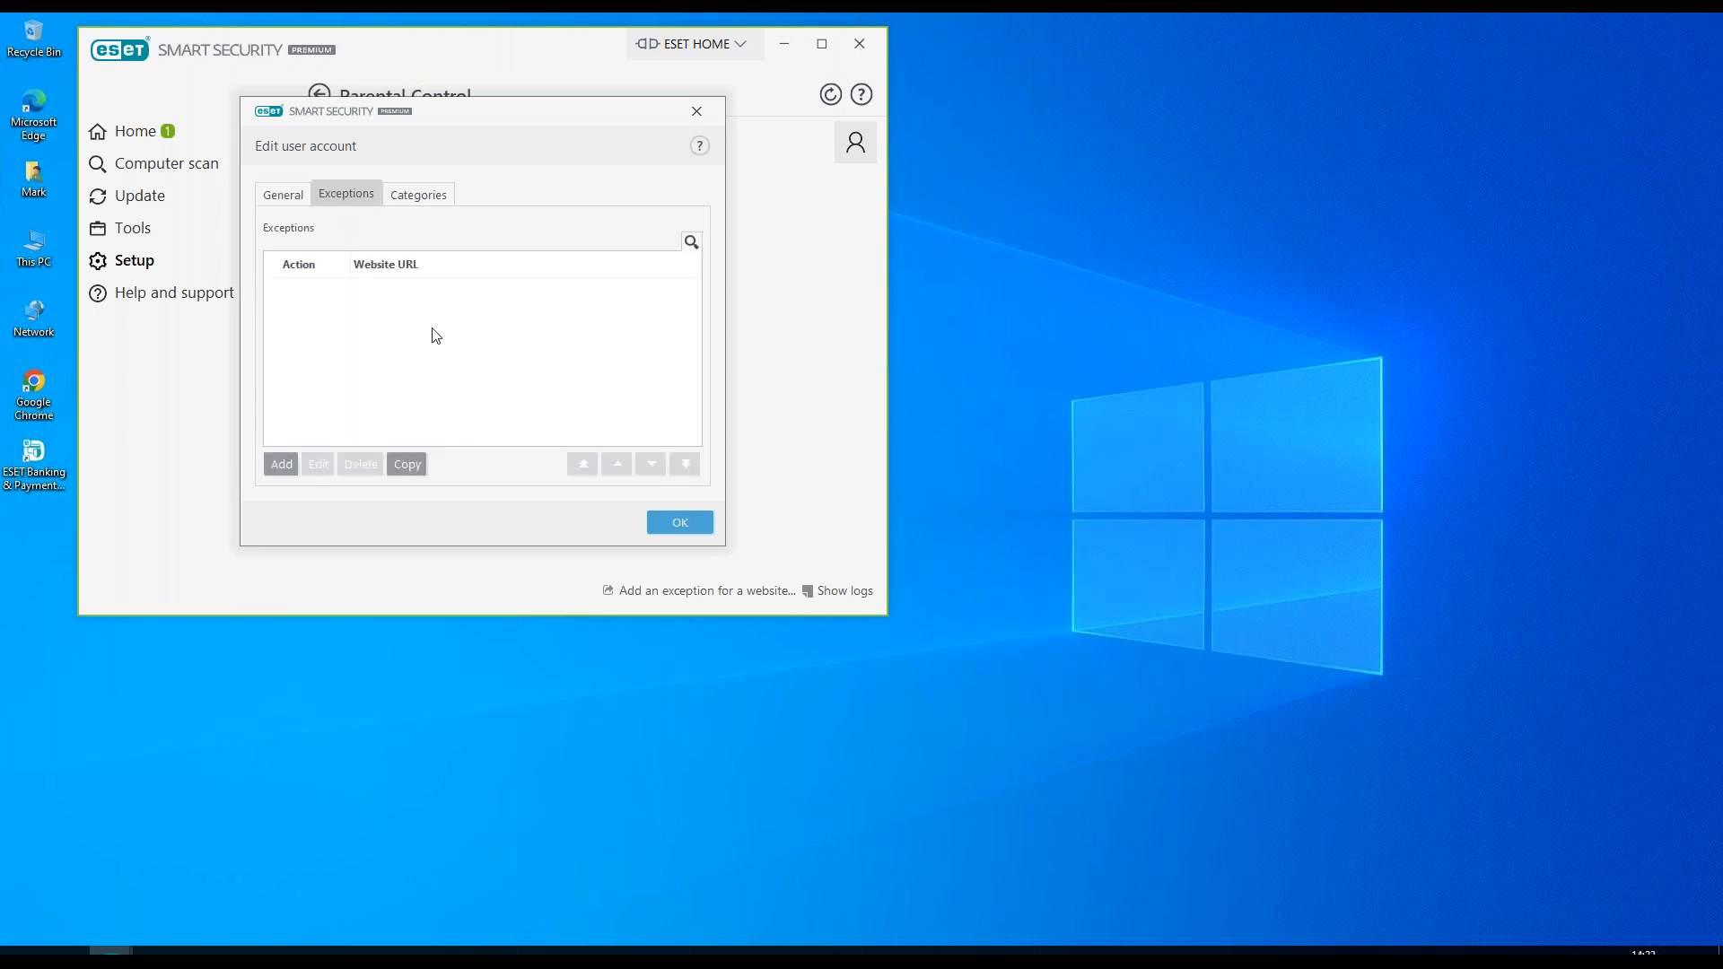
{"action": "left_click", "coordinate": [281, 465]}
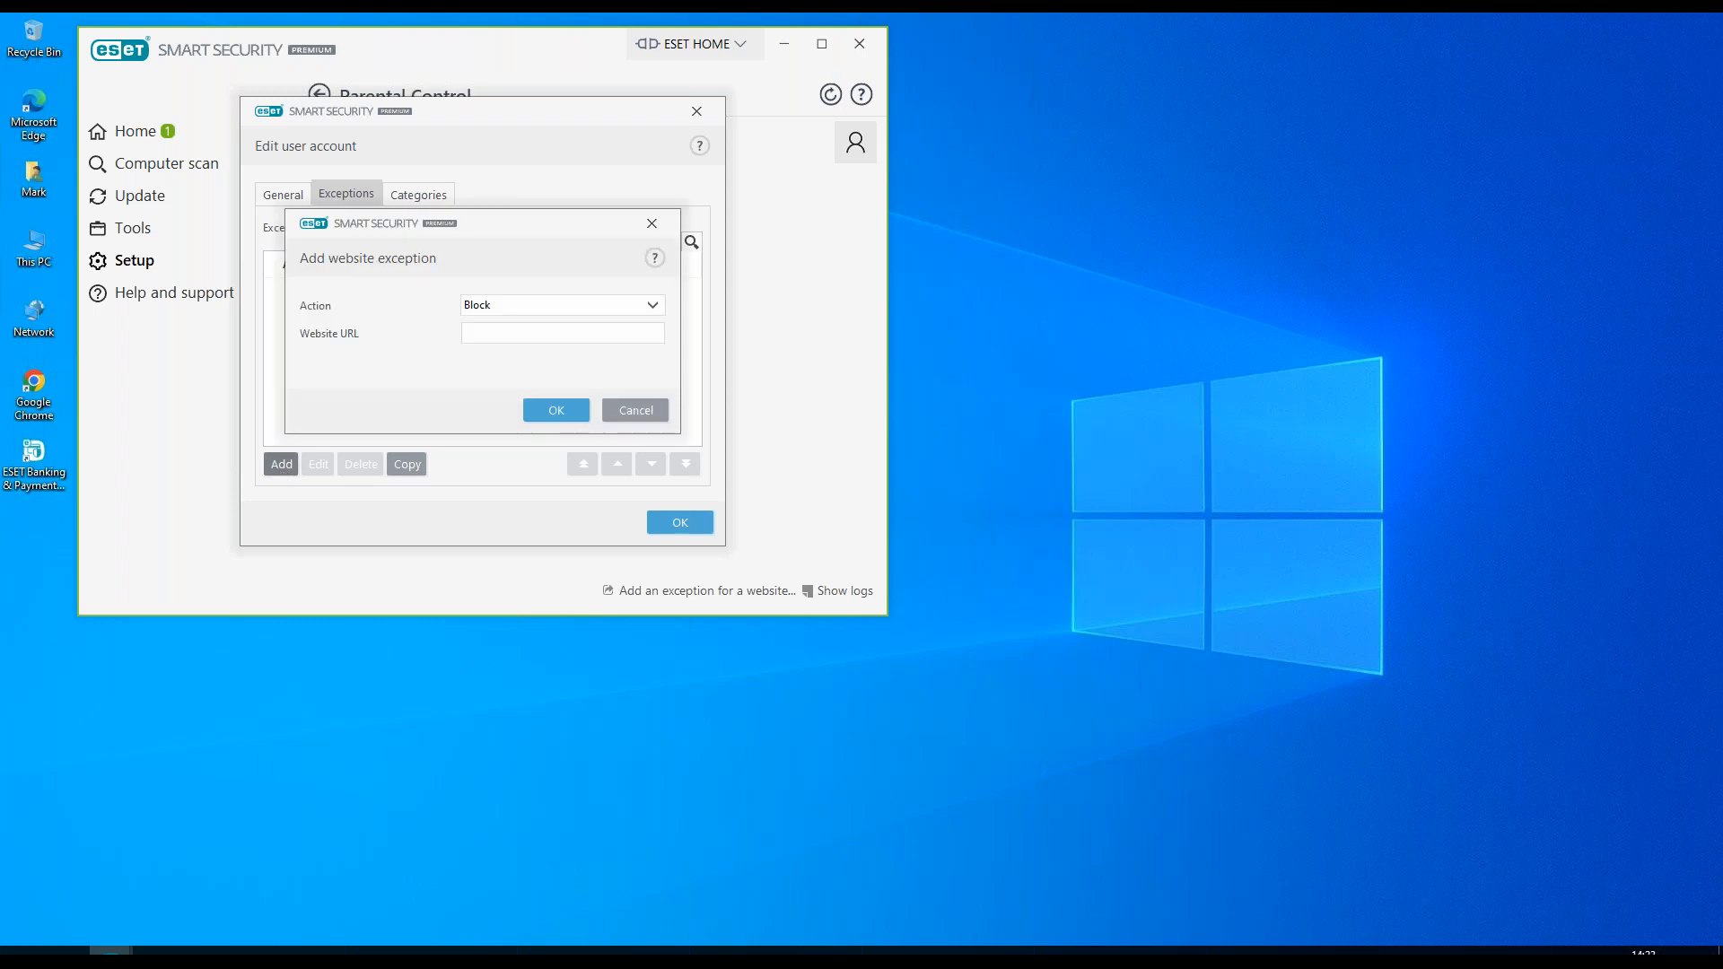
{"action": "left_click", "coordinate": [517, 308]}
{"action": "left_click", "coordinate": [498, 329]}
{"action": "left_click", "coordinate": [492, 329]}
{"action": "type", "text": "ww.bbc.co.uk"}
{"action": "left_click", "coordinate": [558, 411]}
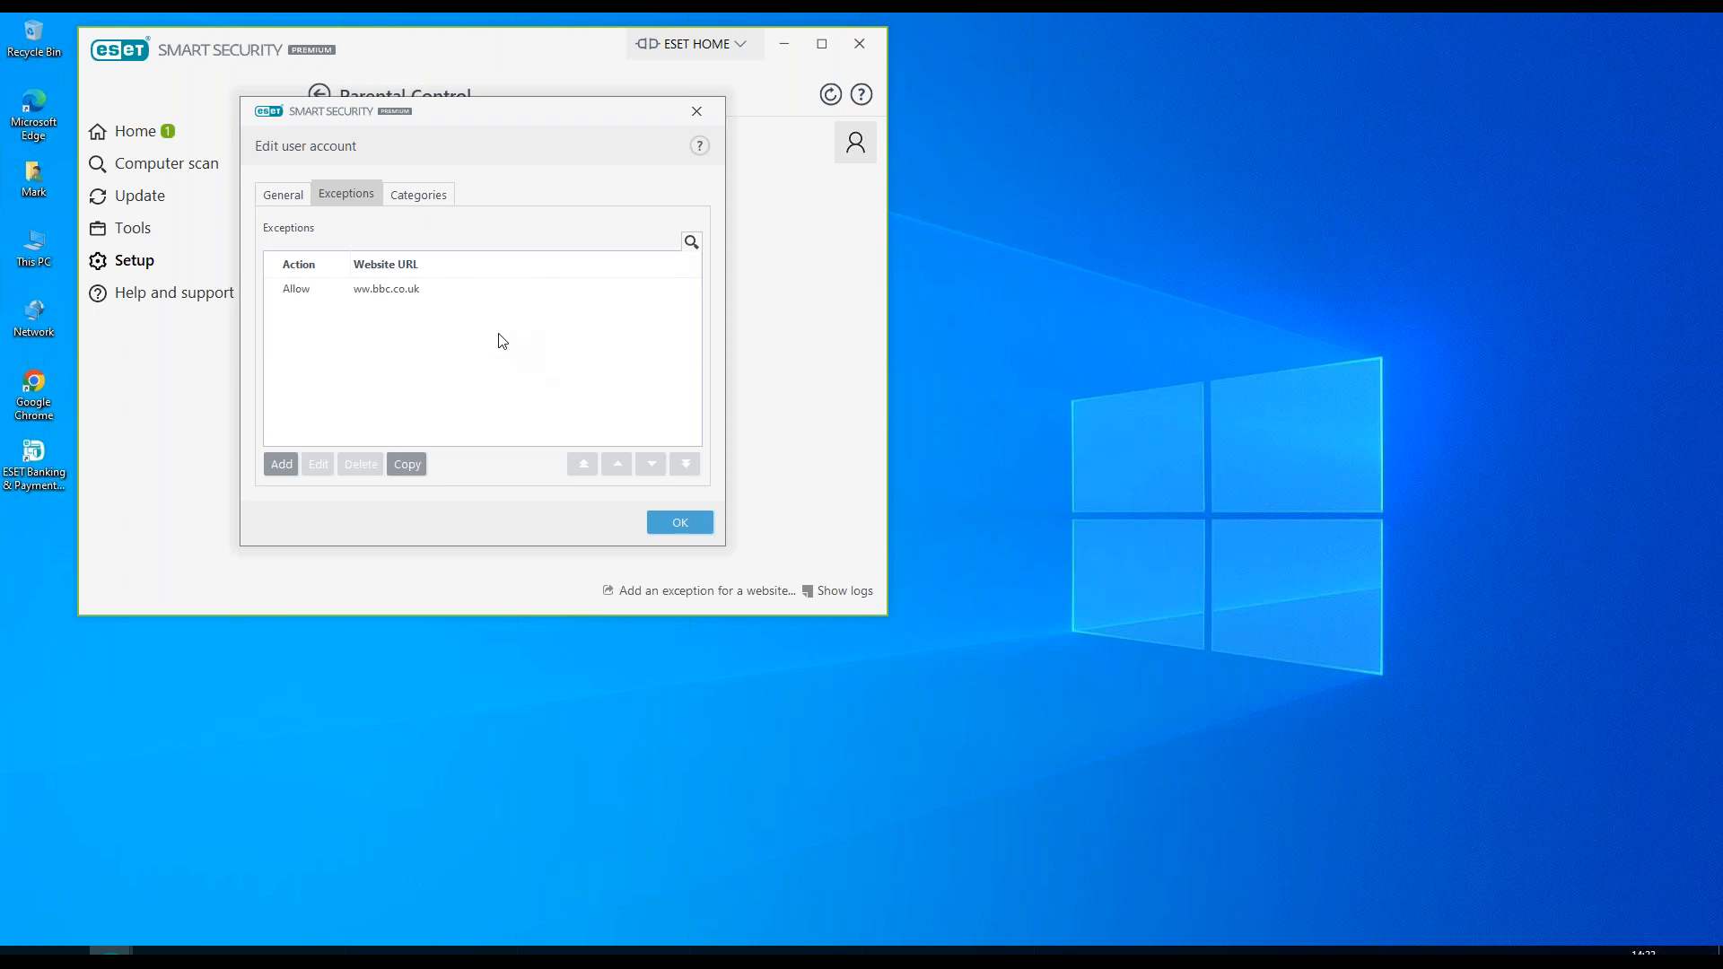
Disable the Finance category for the child account.
{"action": "left_click", "coordinate": [422, 202]}
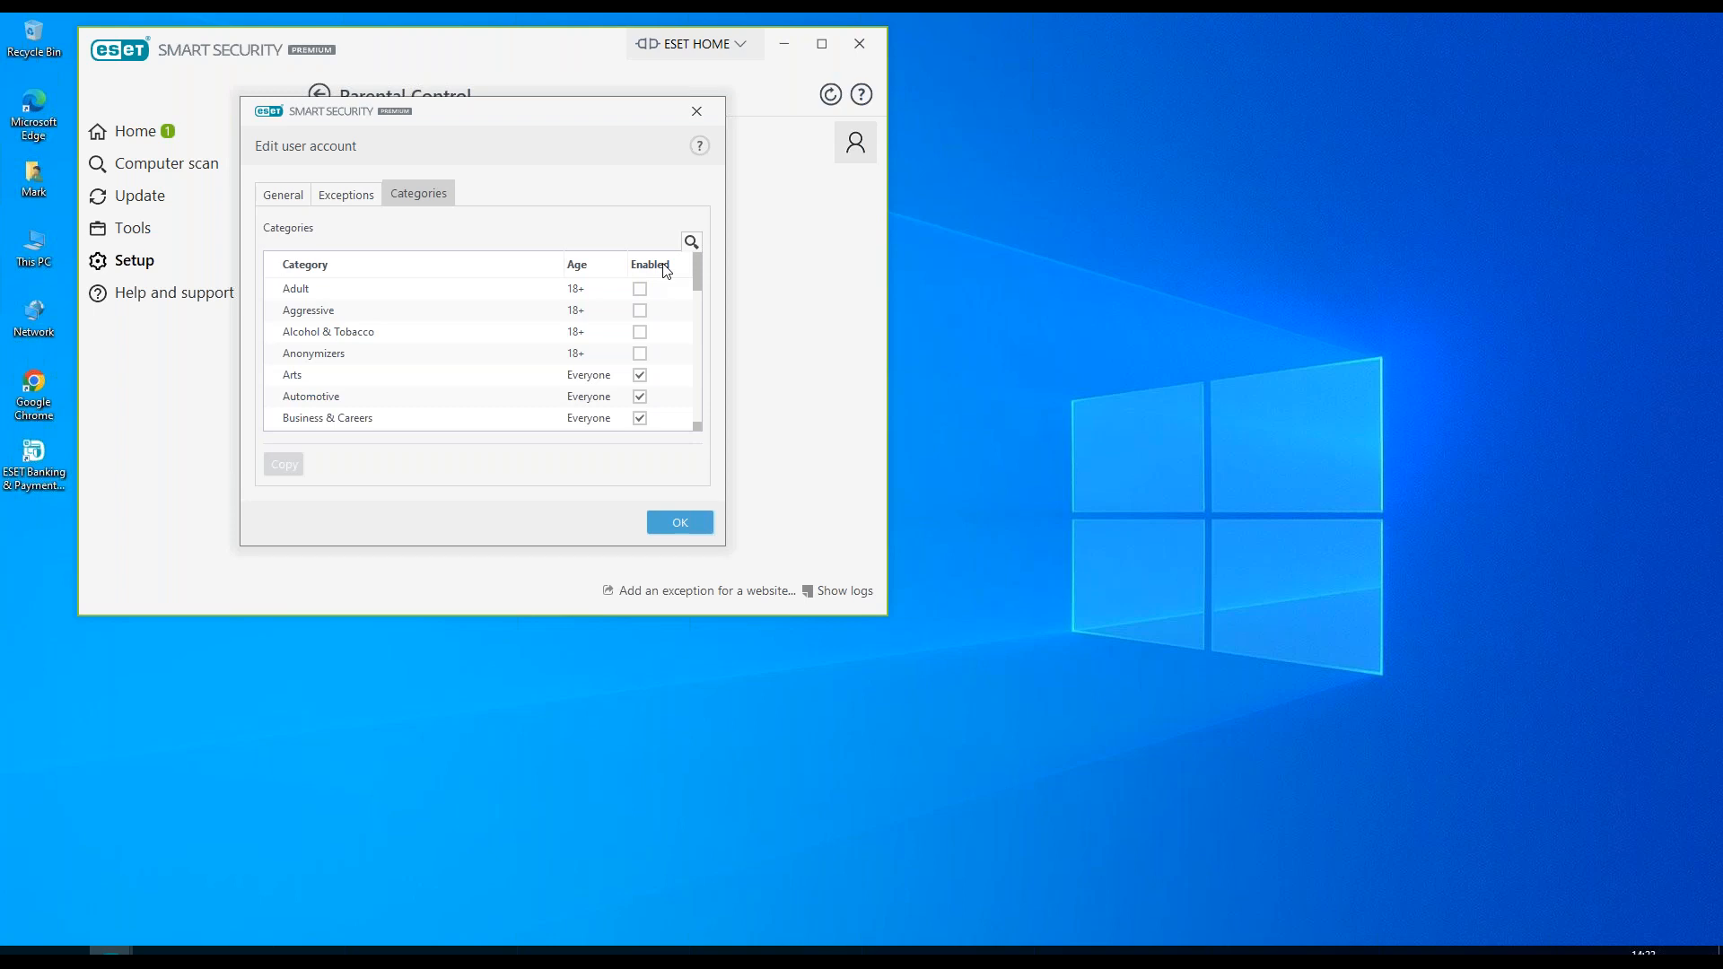
{"action": "scroll", "coordinate": [681, 342], "scroll_direction": "down", "scroll_amount": 1}
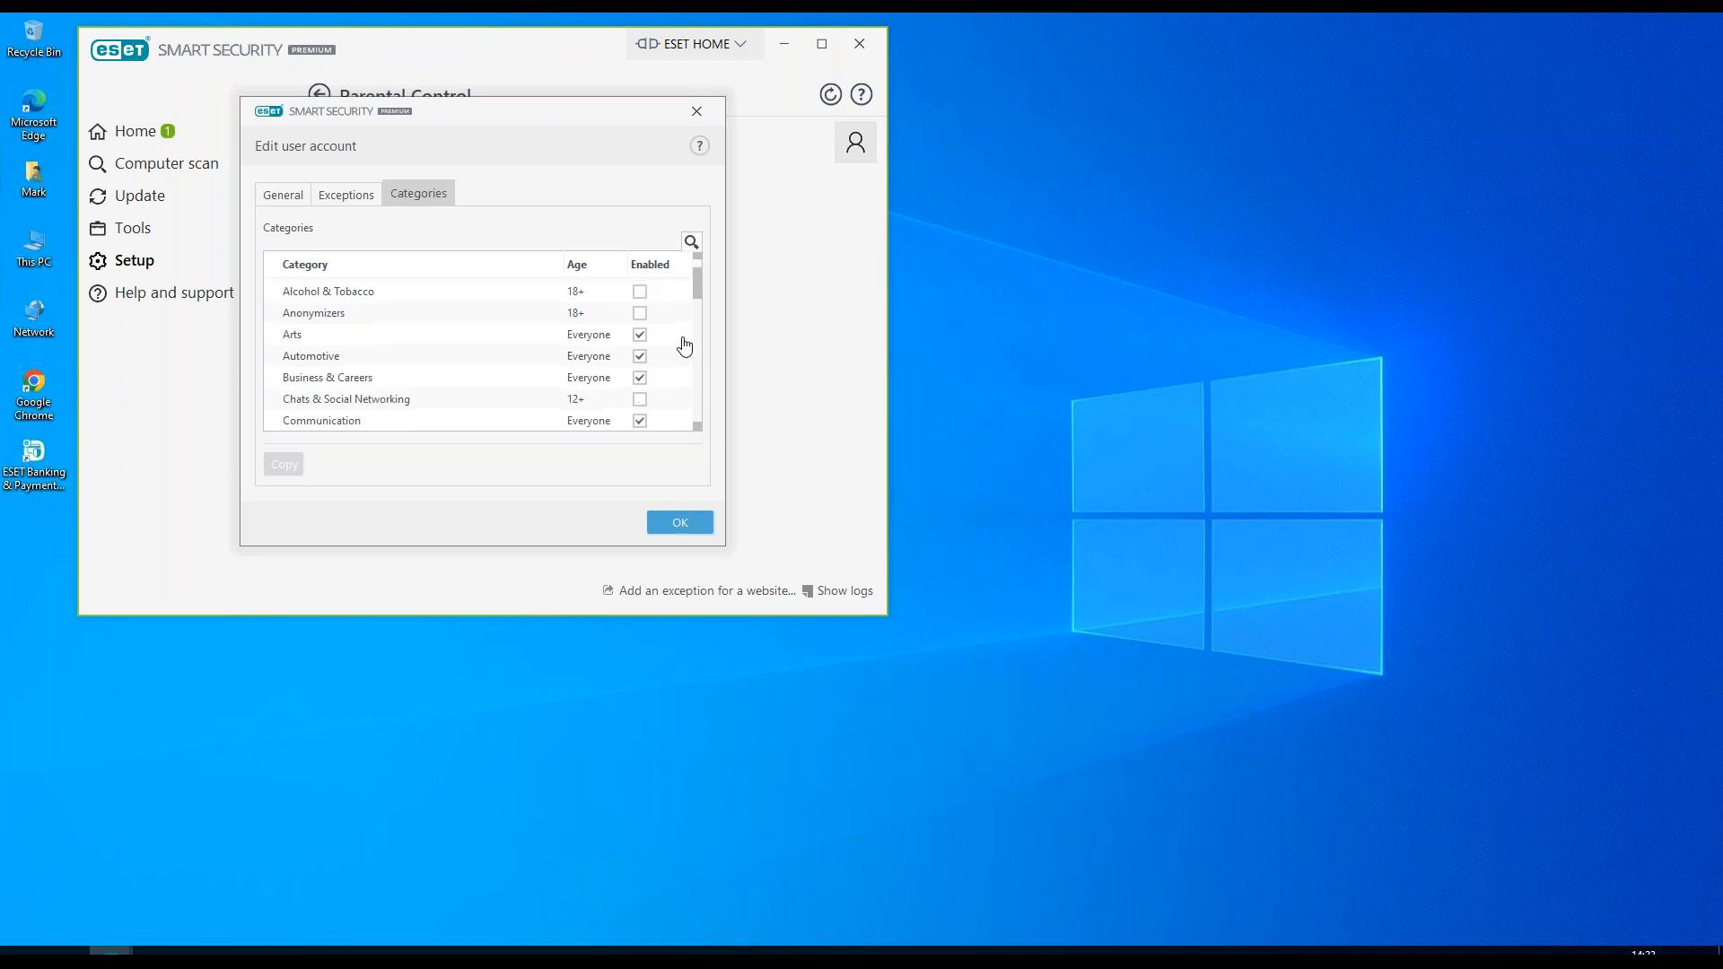
{"action": "scroll", "coordinate": [408, 354], "scroll_direction": "down", "scroll_amount": 1}
{"action": "scroll", "coordinate": [446, 369], "scroll_direction": "down", "scroll_amount": 1}
{"action": "scroll", "coordinate": [446, 368], "scroll_direction": "down", "scroll_amount": 2}
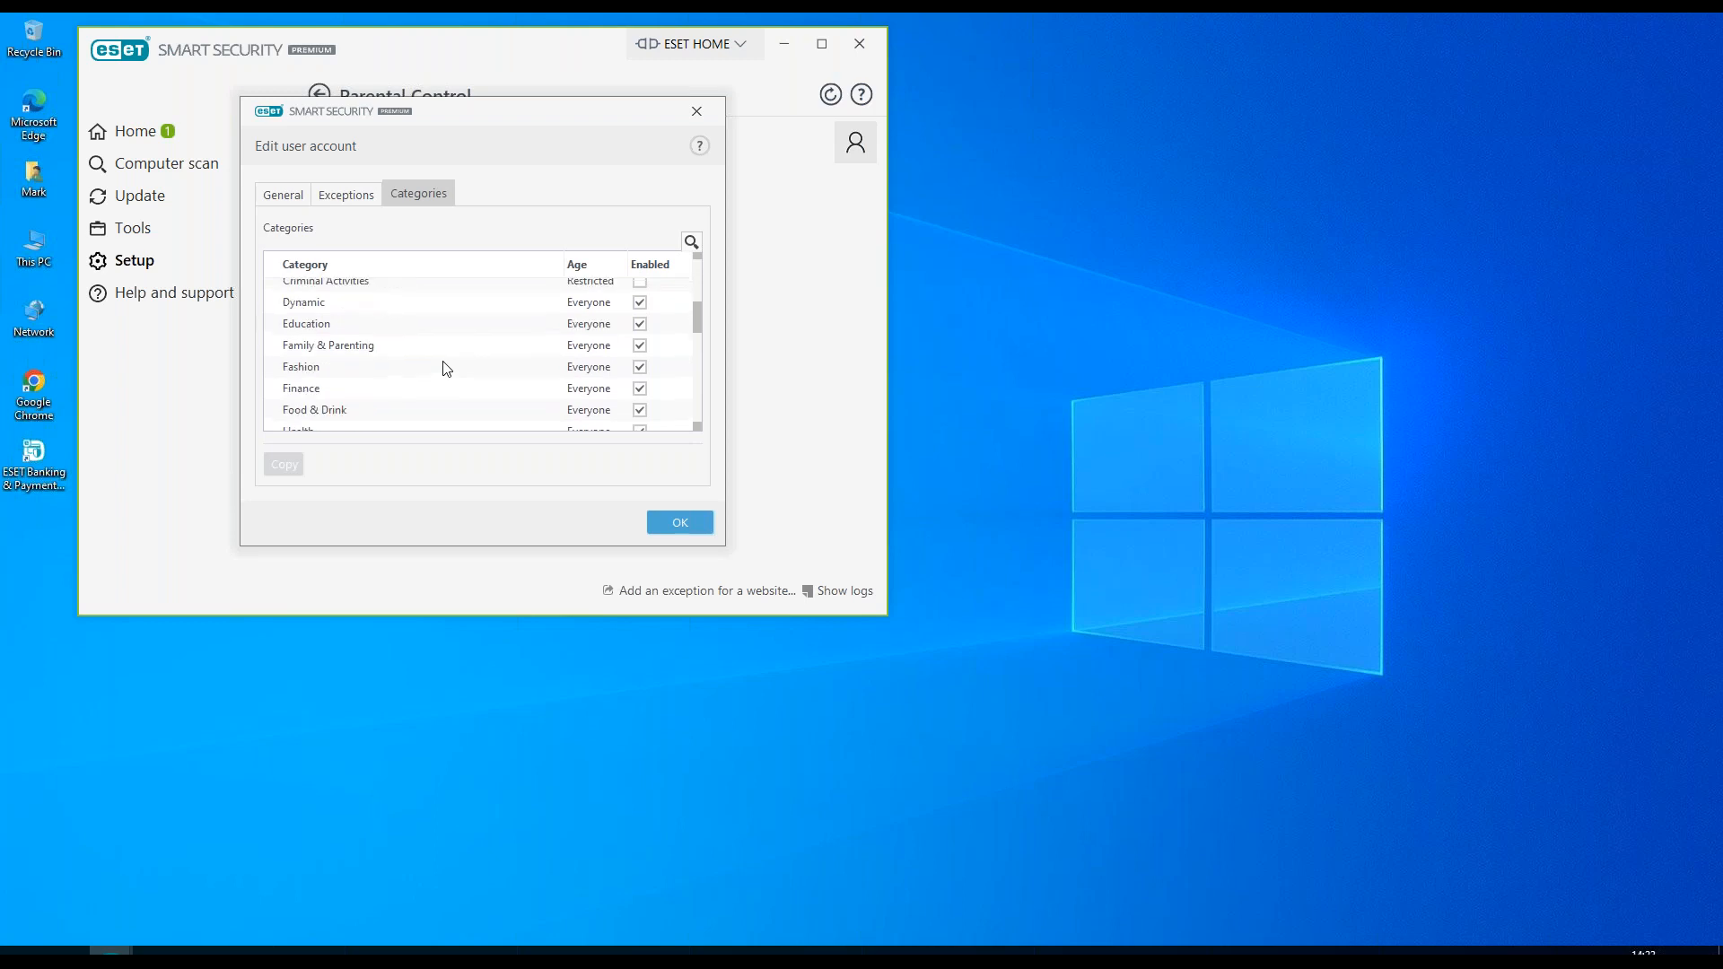
{"action": "scroll", "coordinate": [446, 369], "scroll_direction": "down", "scroll_amount": 1}
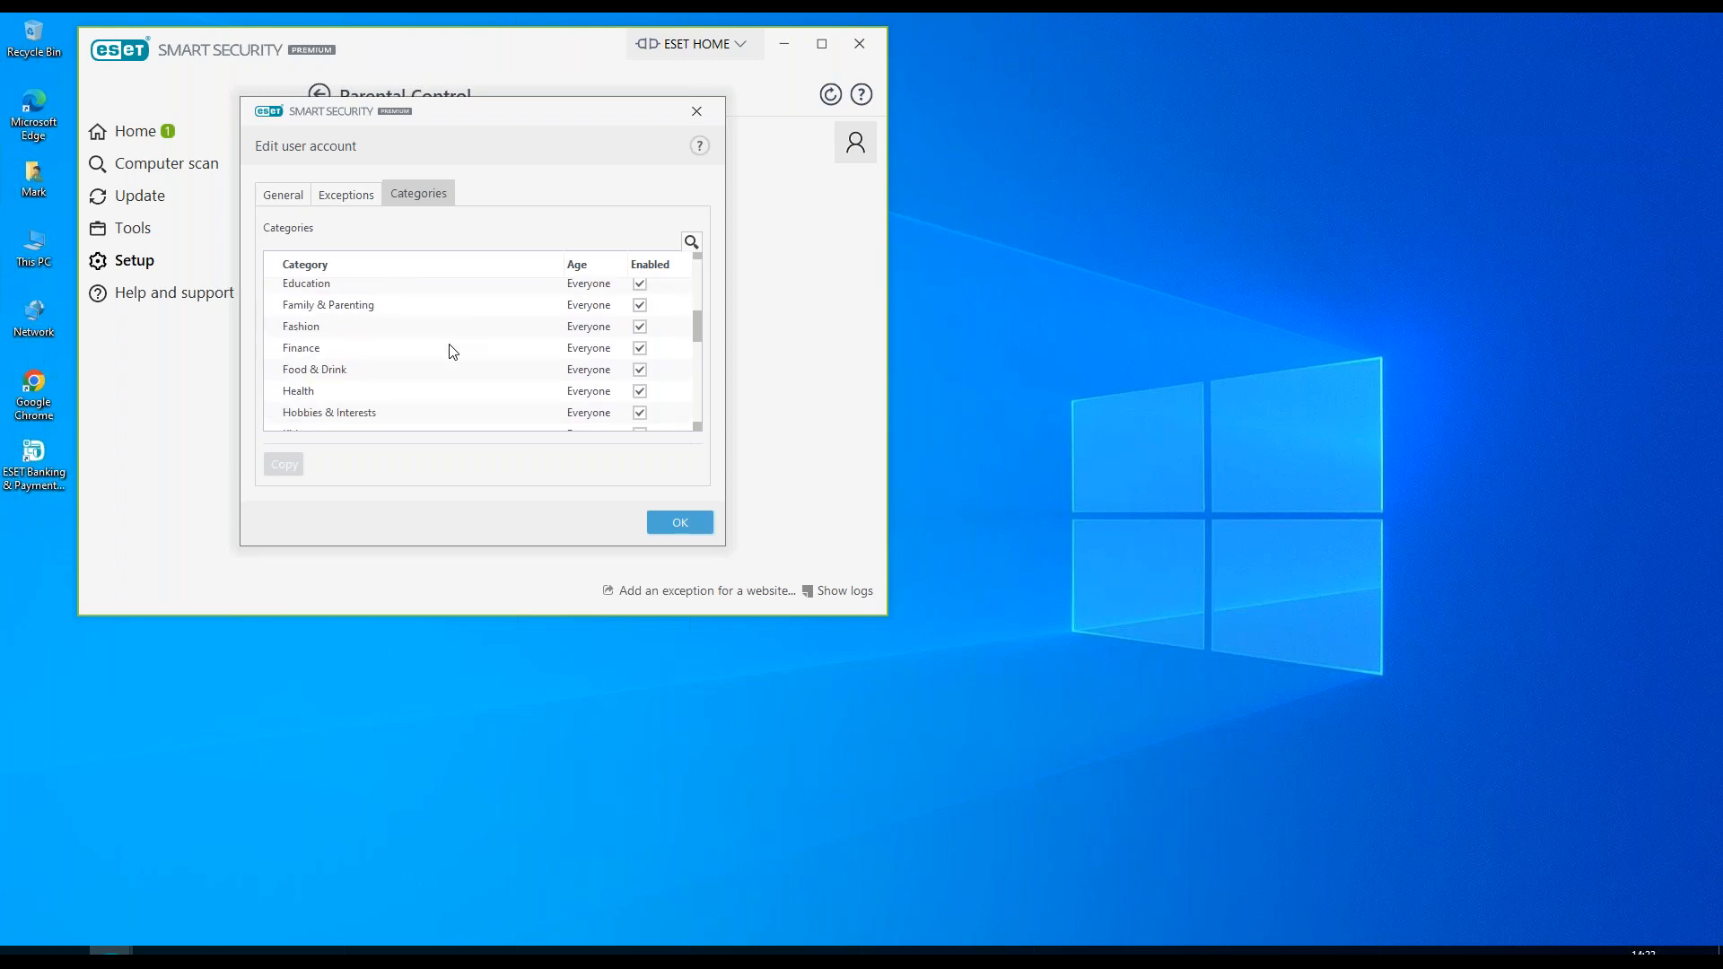
{"action": "left_click", "coordinate": [639, 349]}
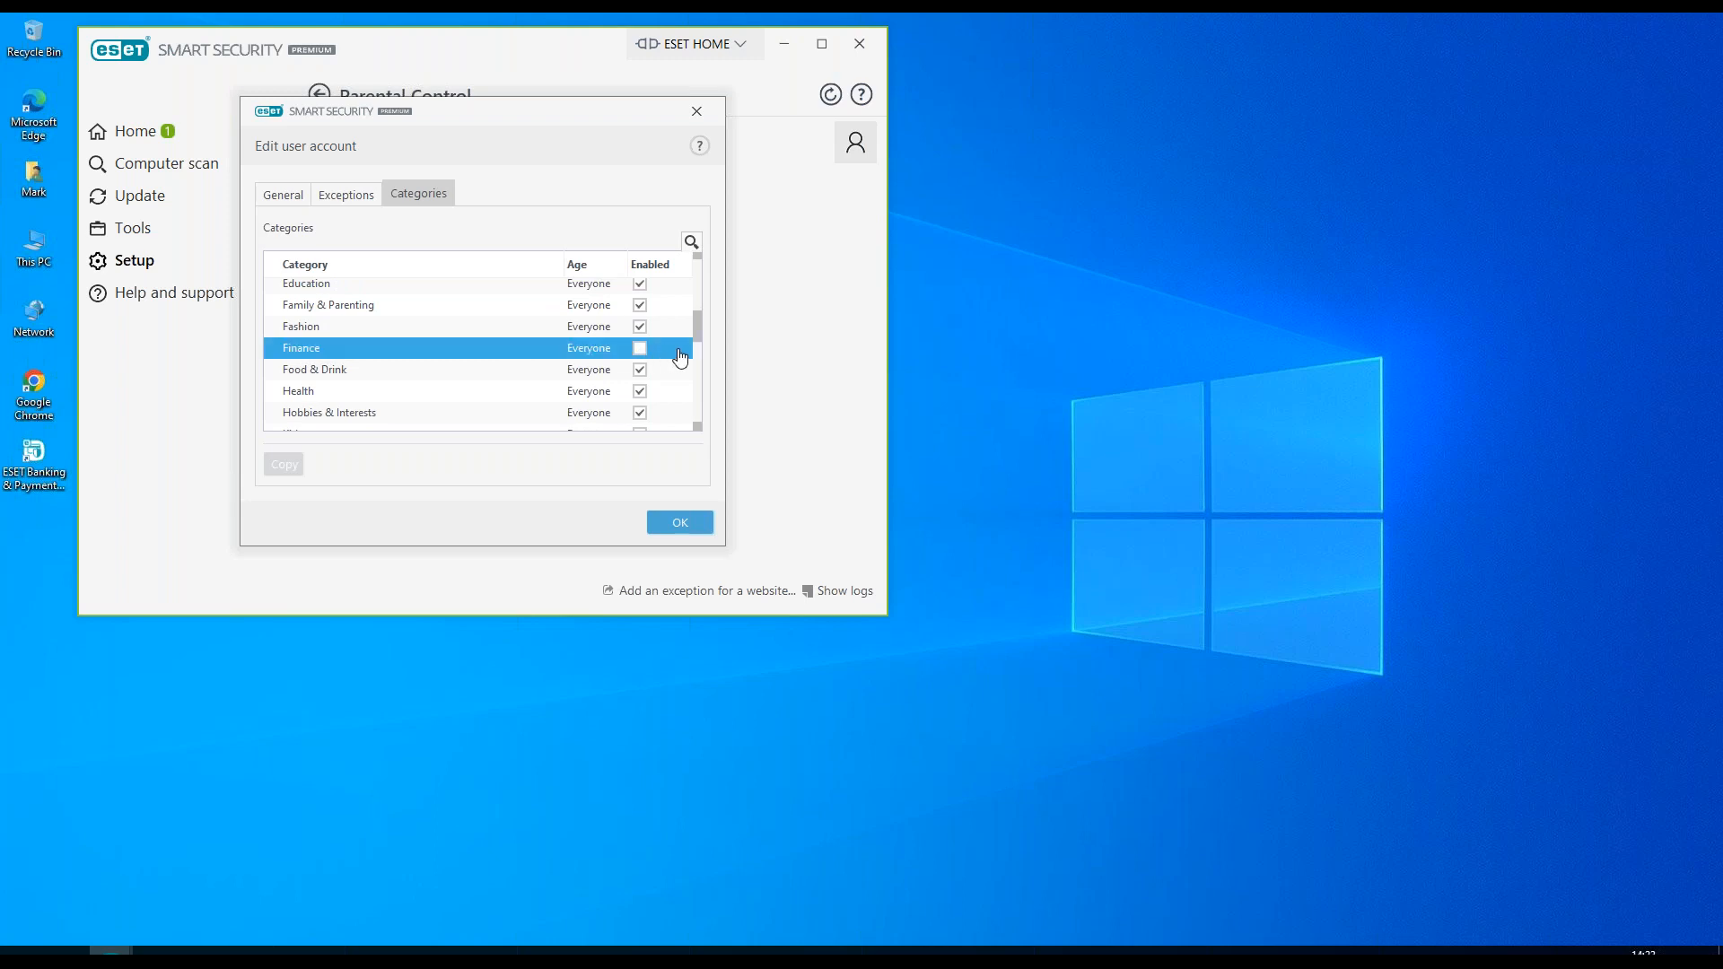
Enable the Sex Education category for the child account, then save the account settings and approve the system change.
{"action": "scroll", "coordinate": [482, 411], "scroll_direction": "down", "scroll_amount": 2}
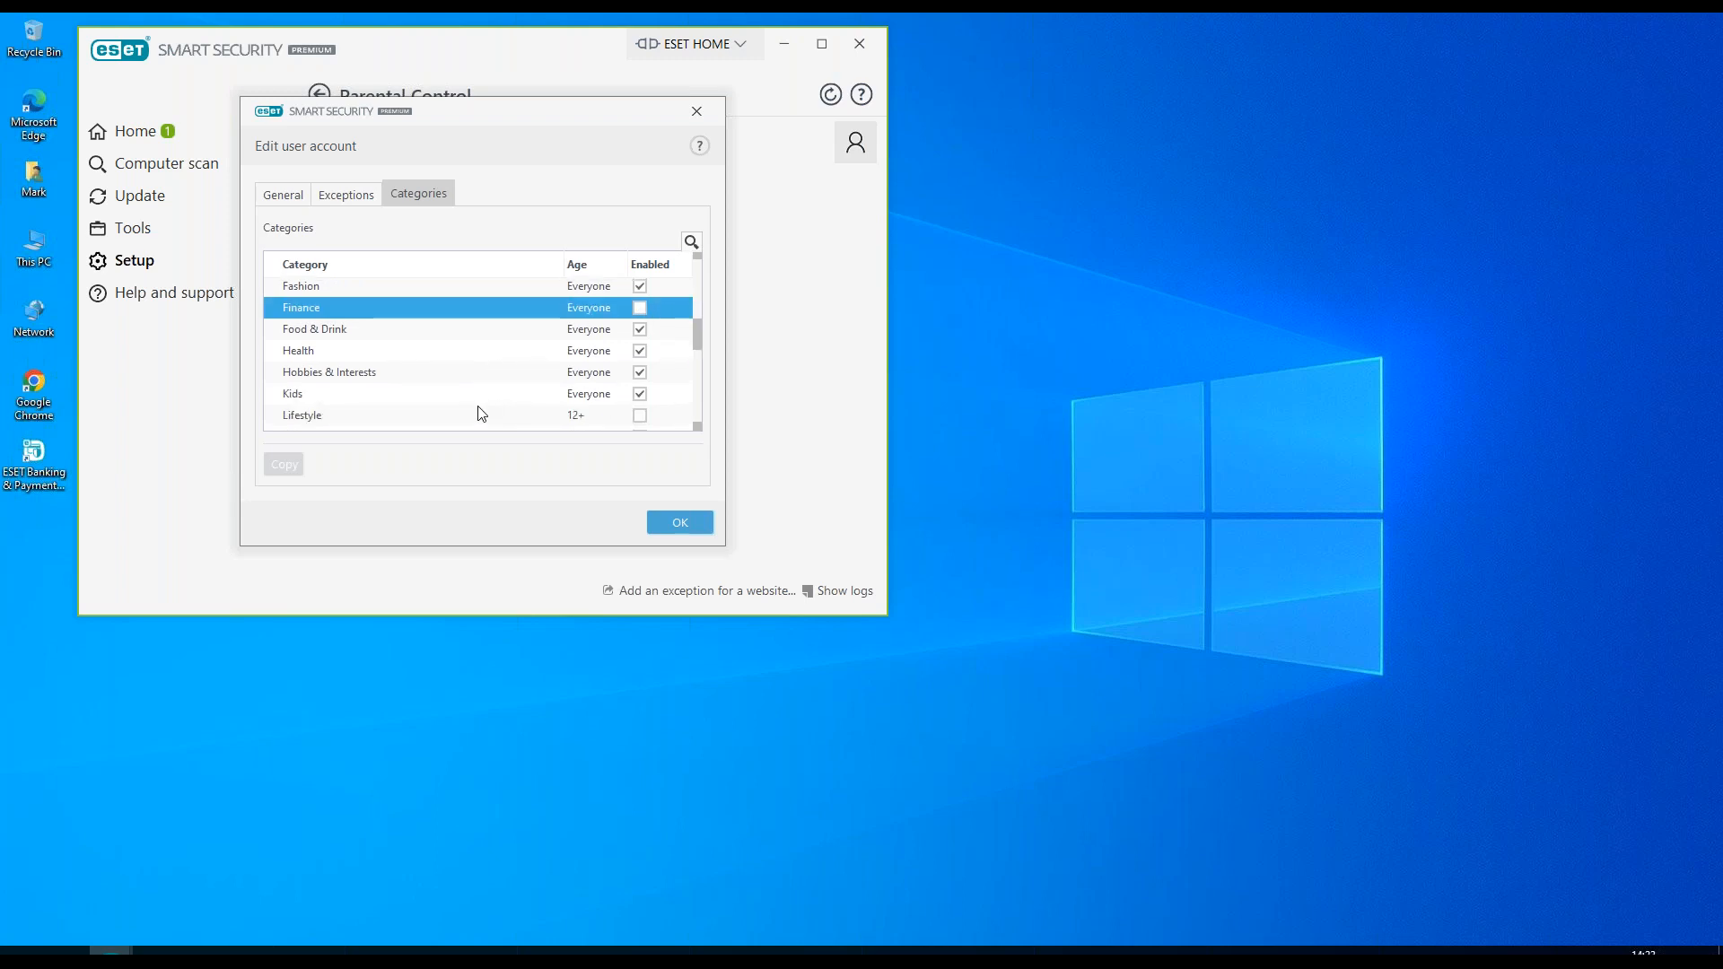
{"action": "scroll", "coordinate": [482, 413], "scroll_direction": "down", "scroll_amount": 1}
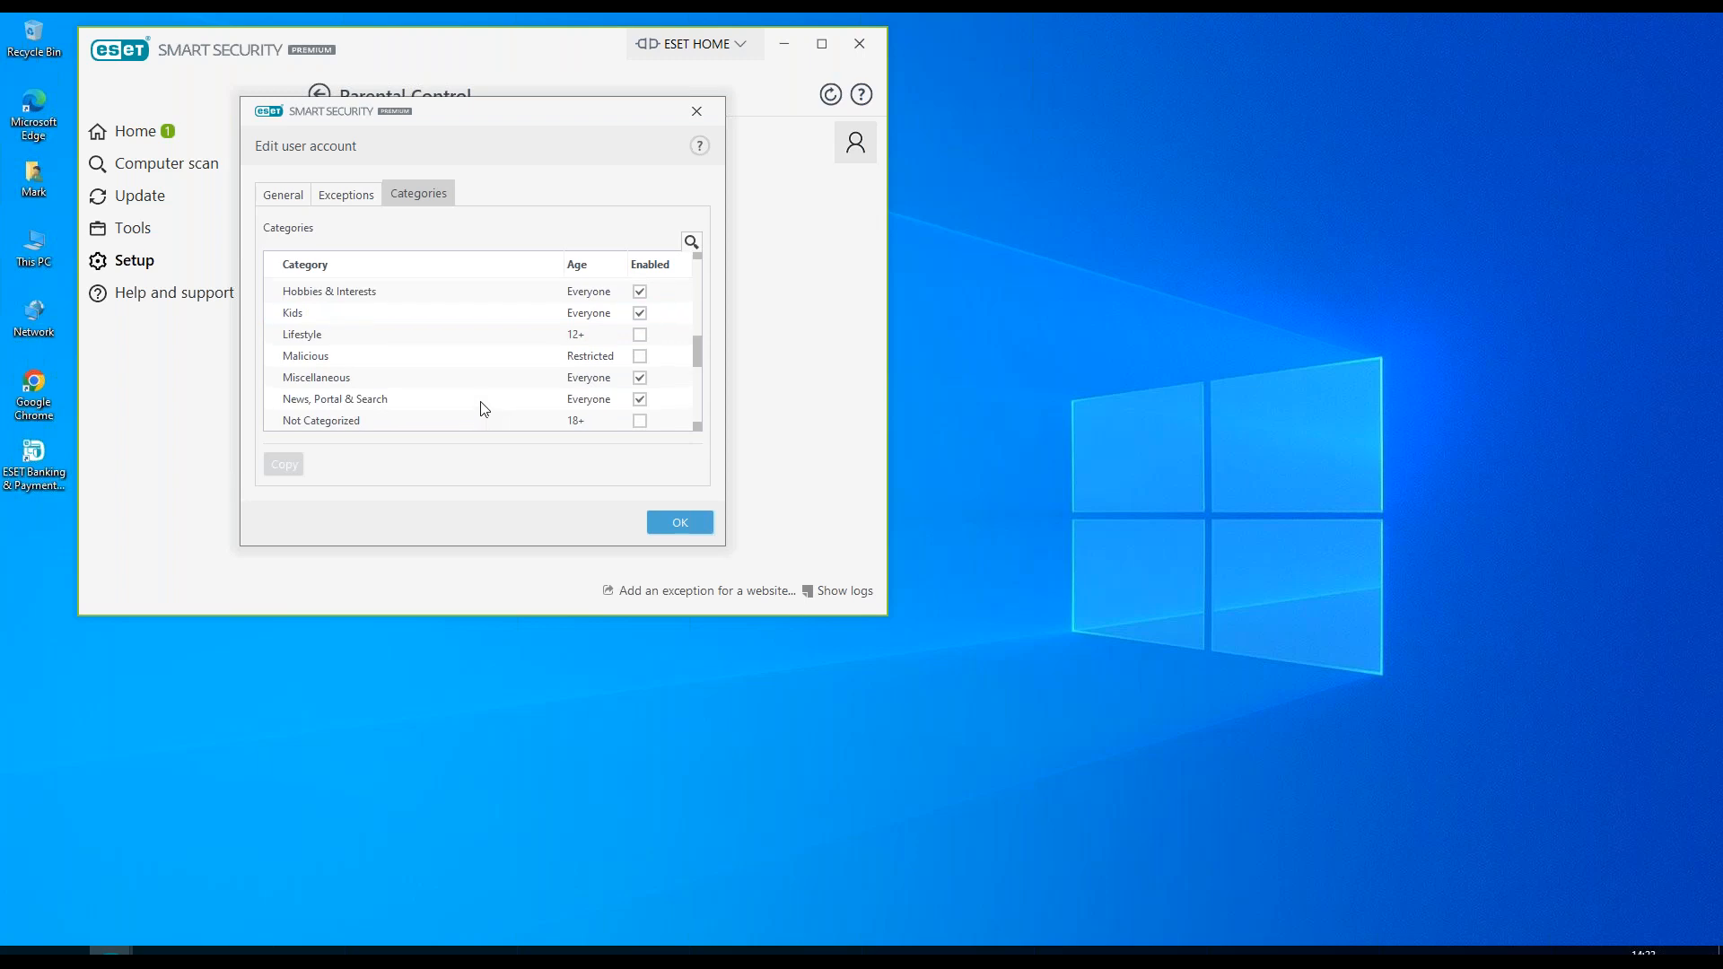
{"action": "scroll", "coordinate": [485, 408], "scroll_direction": "down", "scroll_amount": 2}
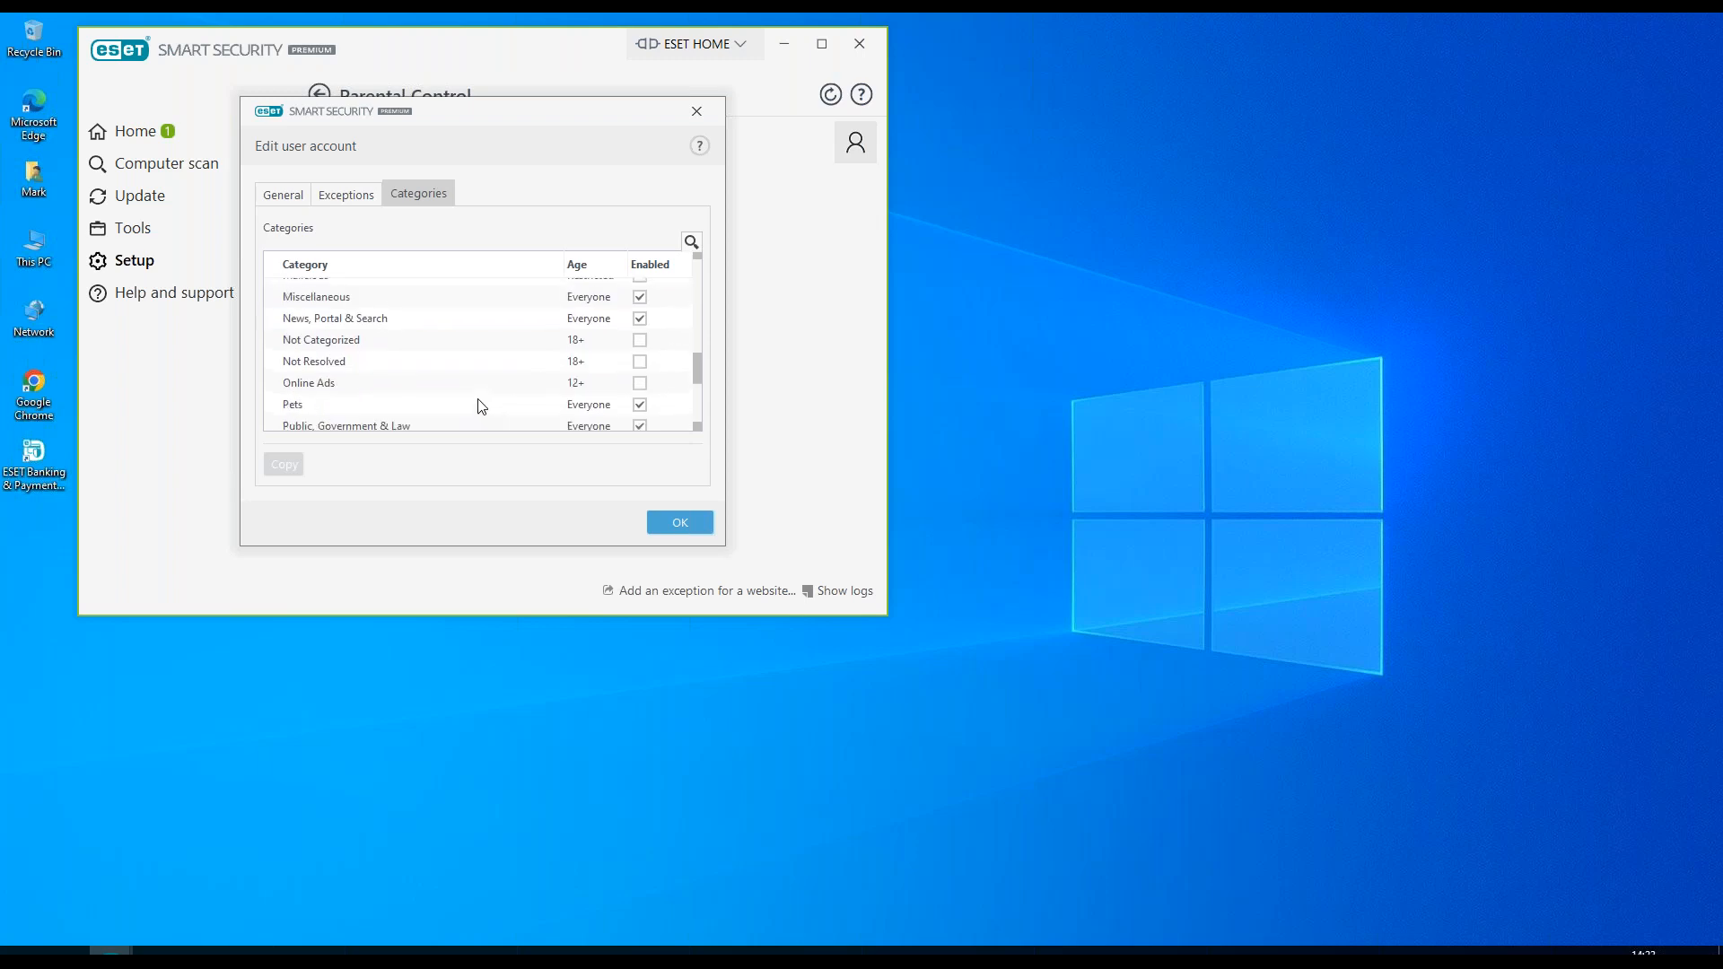
{"action": "scroll", "coordinate": [480, 402], "scroll_direction": "down", "scroll_amount": 2}
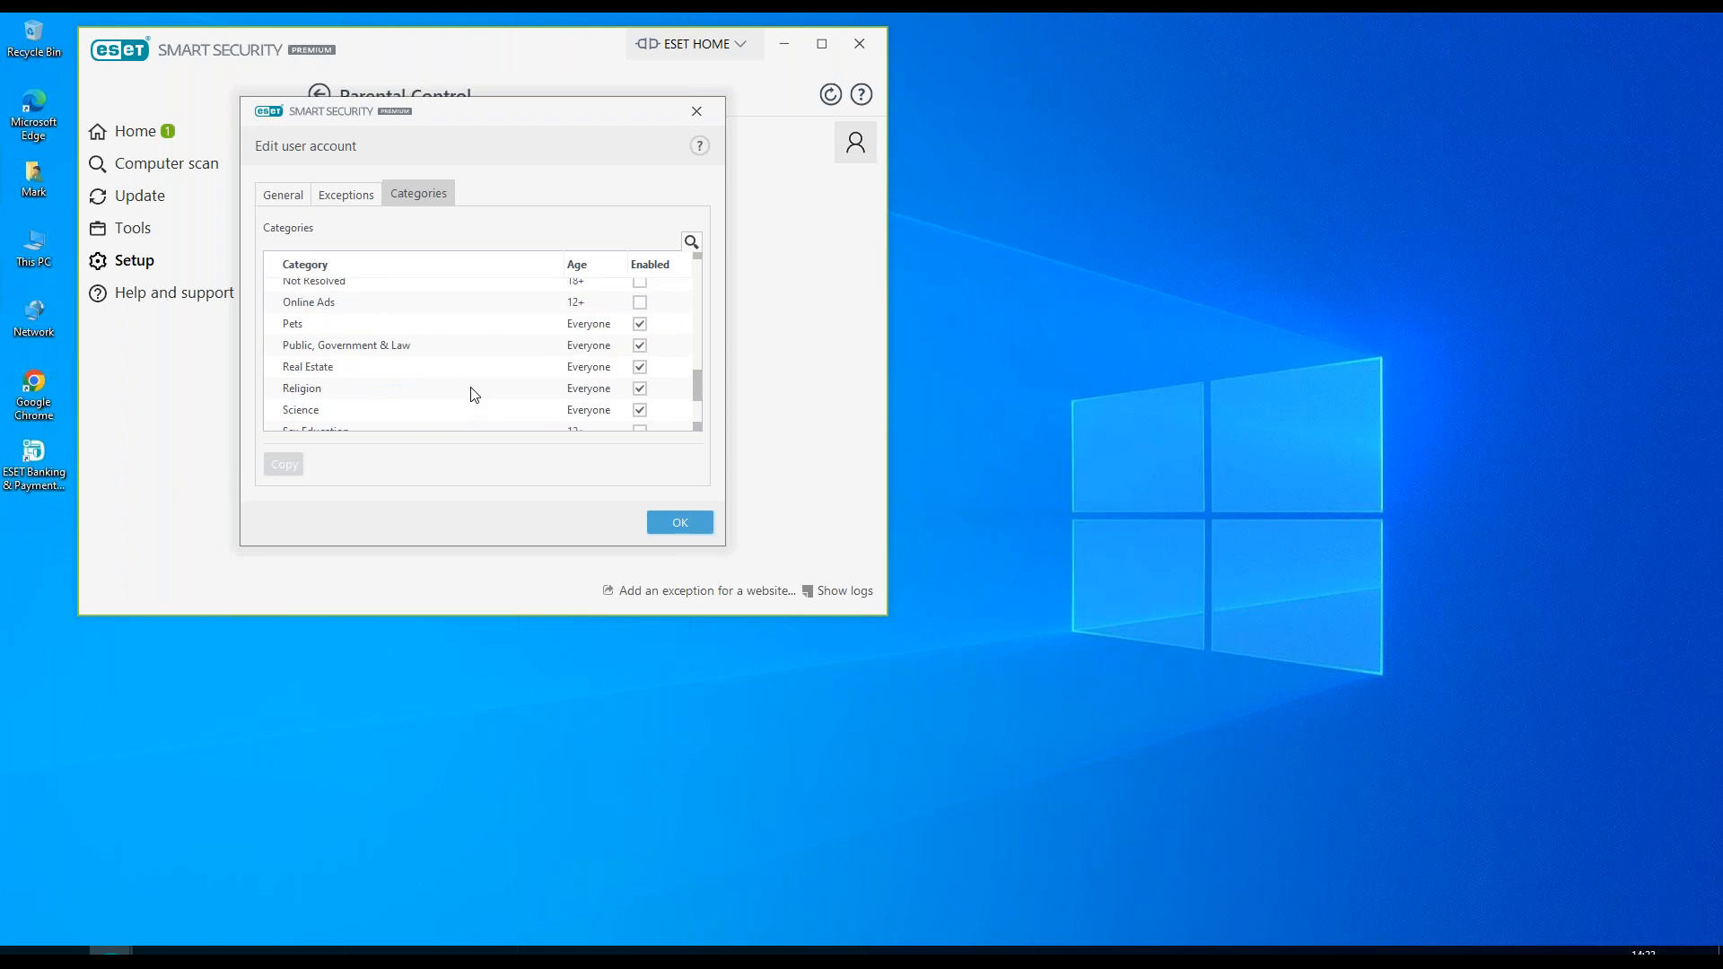
{"action": "scroll", "coordinate": [474, 389], "scroll_direction": "down", "scroll_amount": 2}
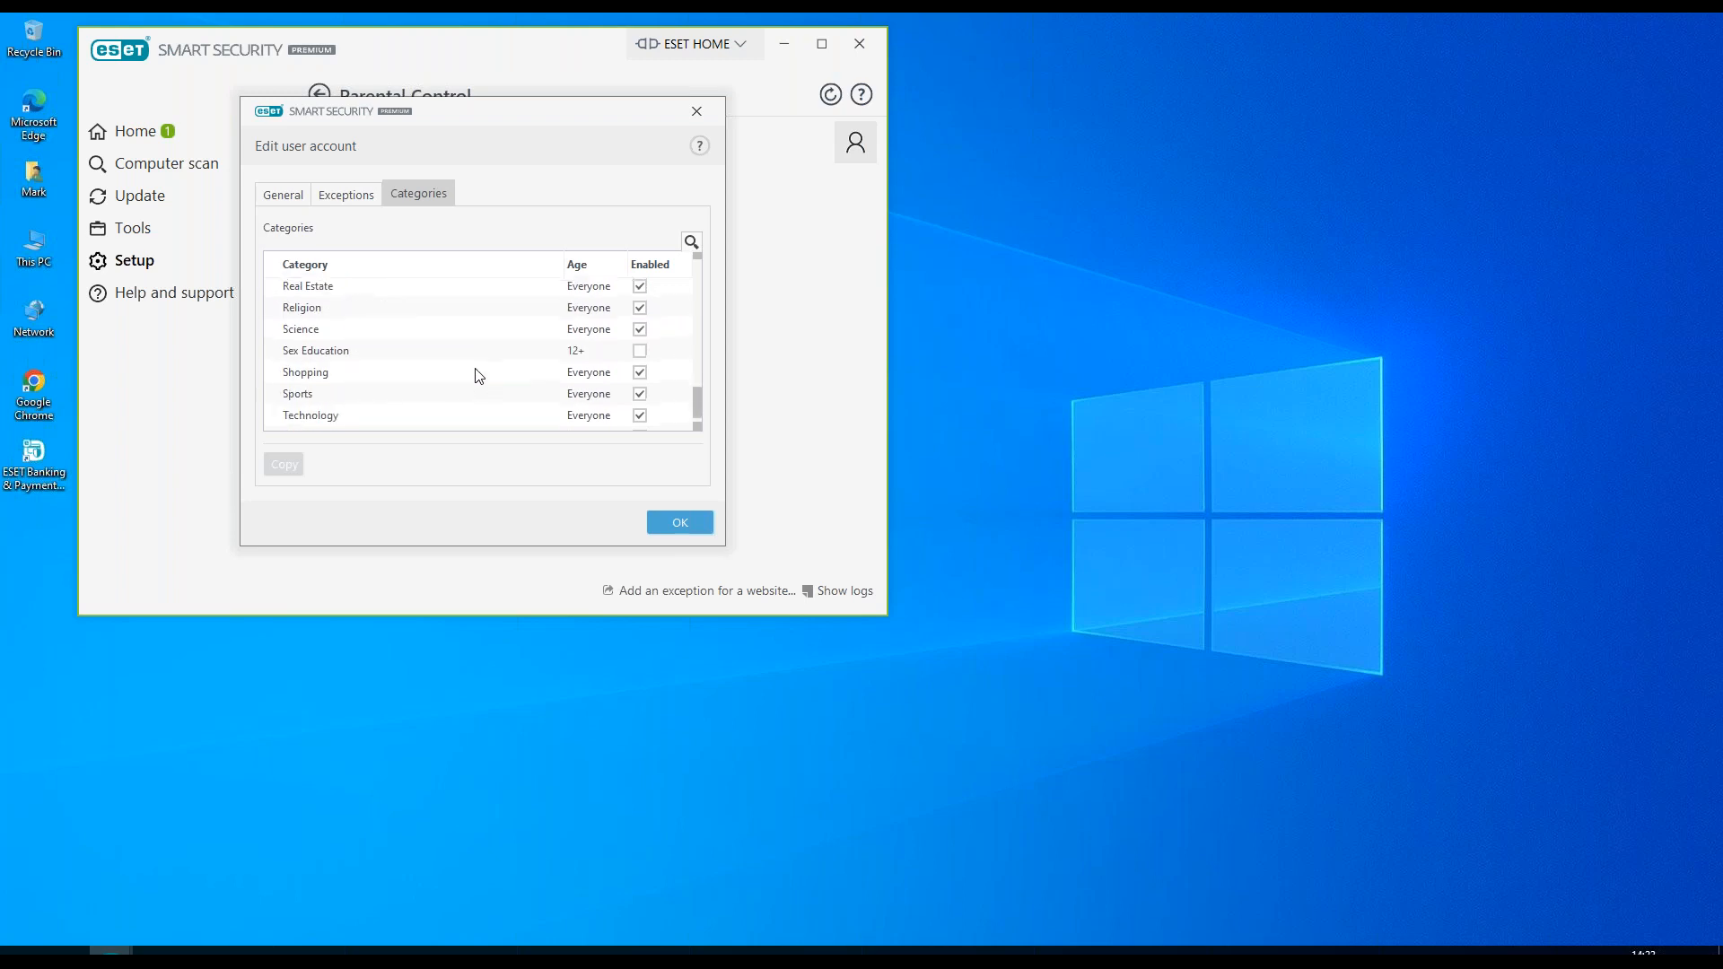
{"action": "scroll", "coordinate": [478, 375], "scroll_direction": "down", "scroll_amount": 1}
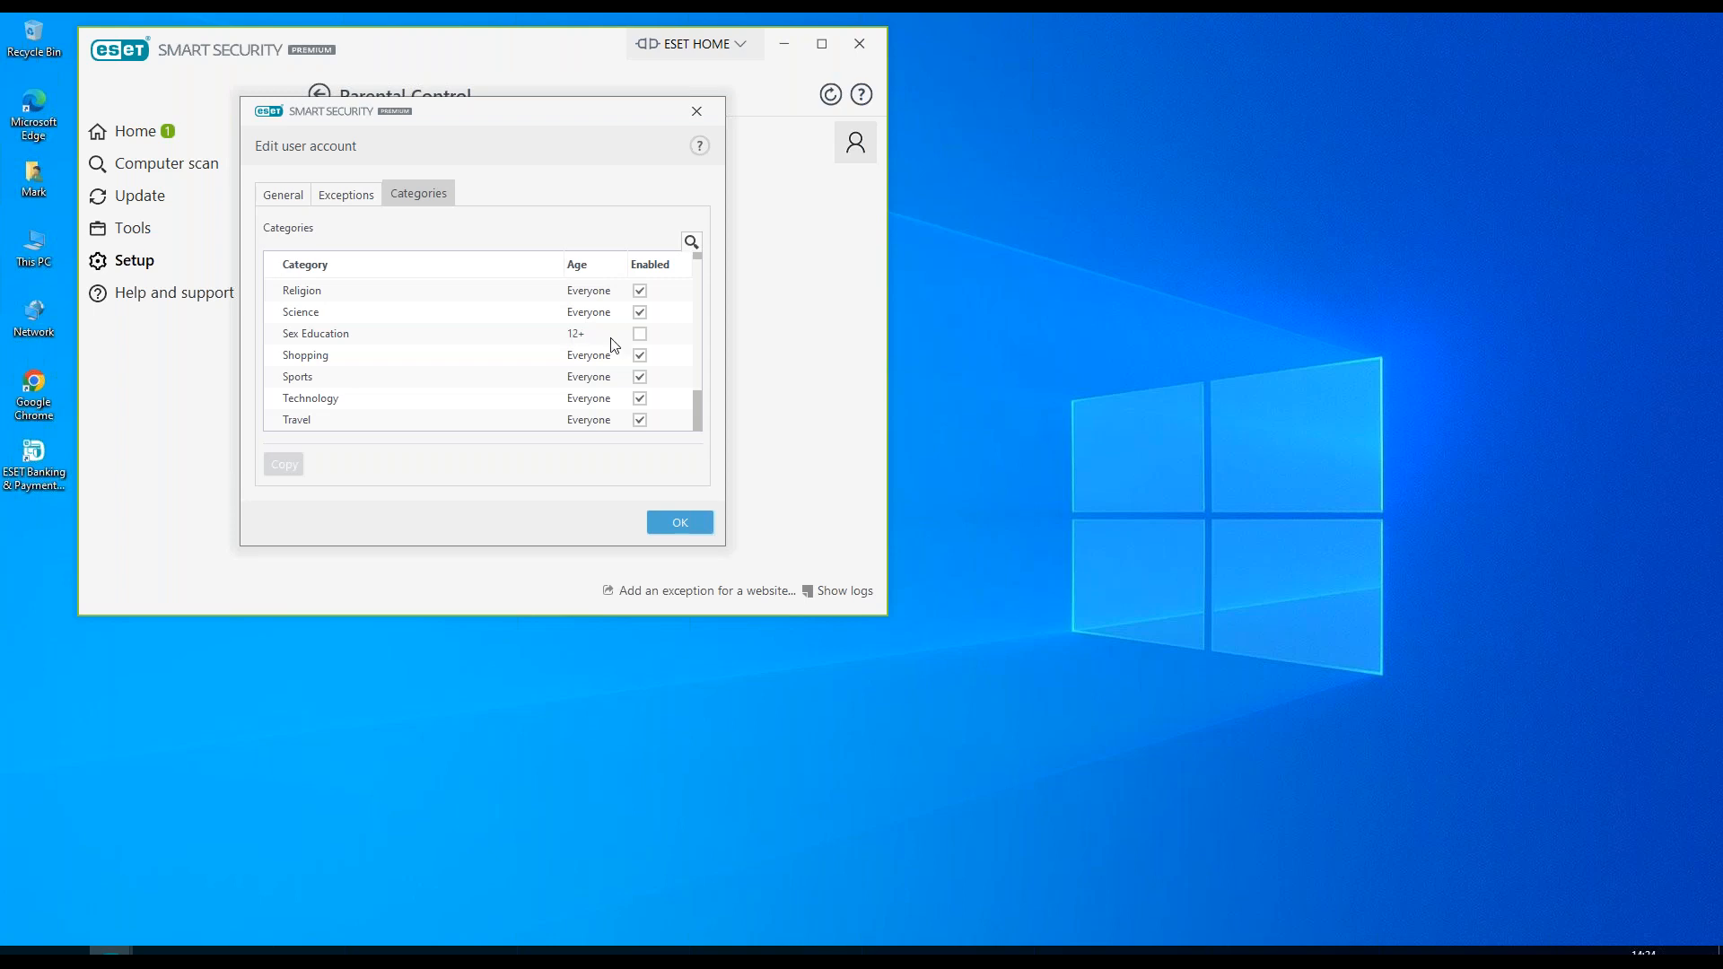
{"action": "left_click", "coordinate": [643, 339]}
{"action": "left_click", "coordinate": [641, 337]}
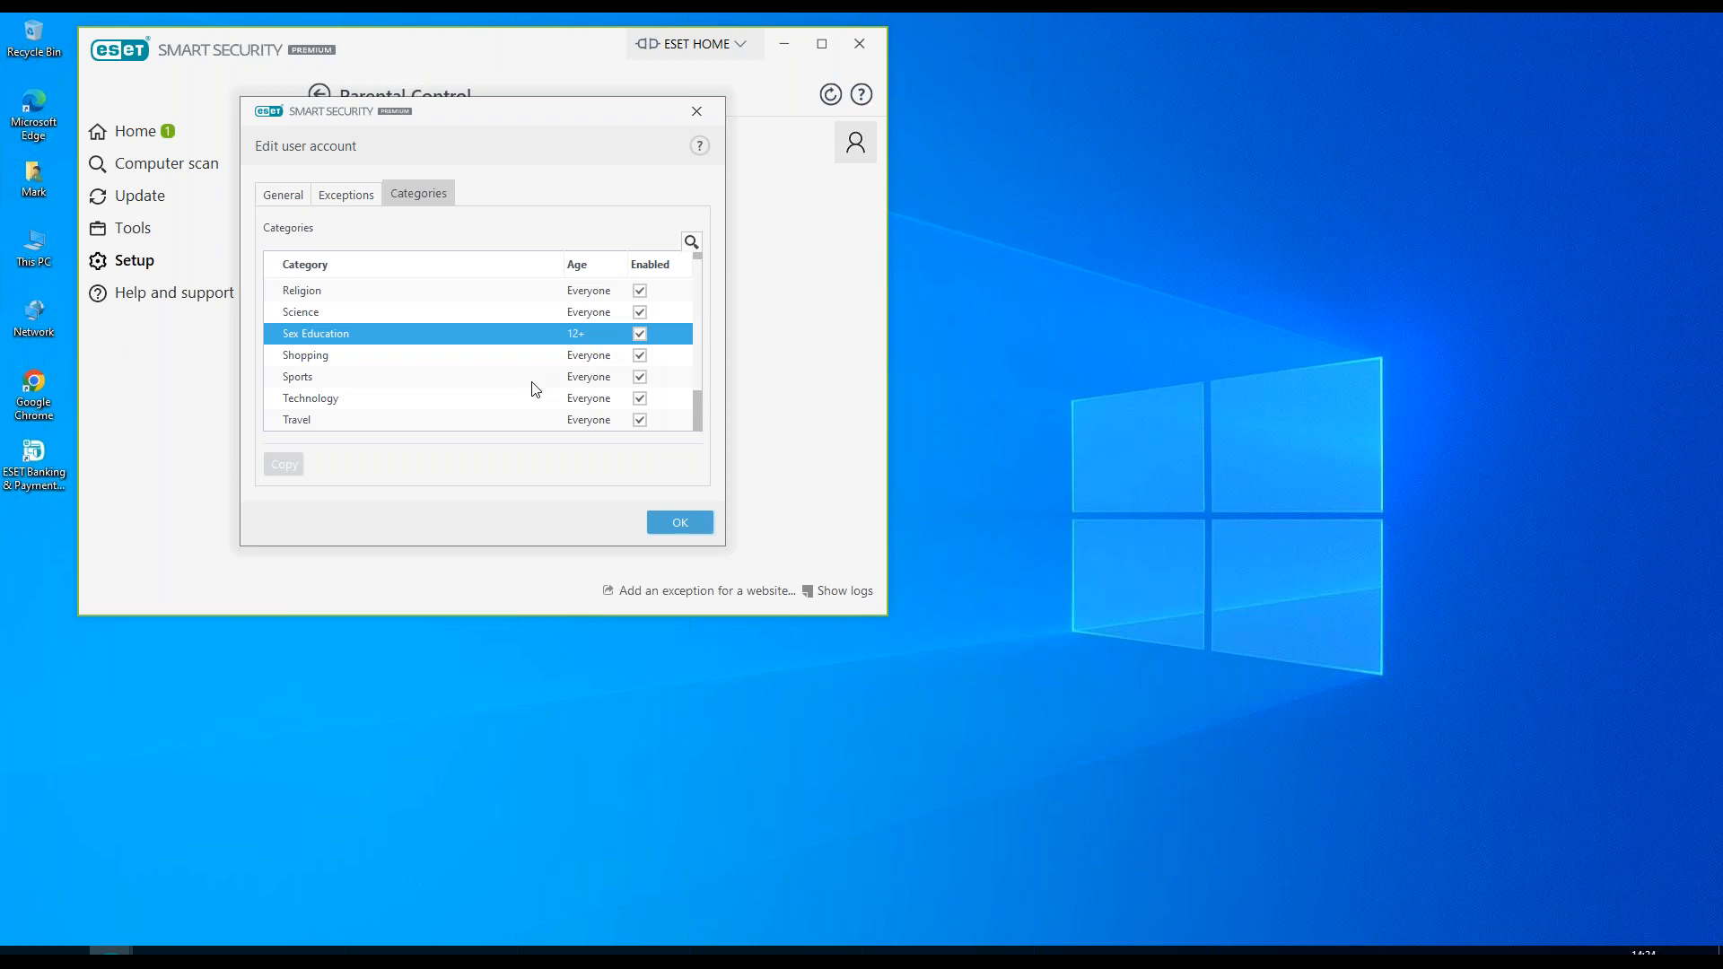
{"action": "left_click", "coordinate": [679, 526]}
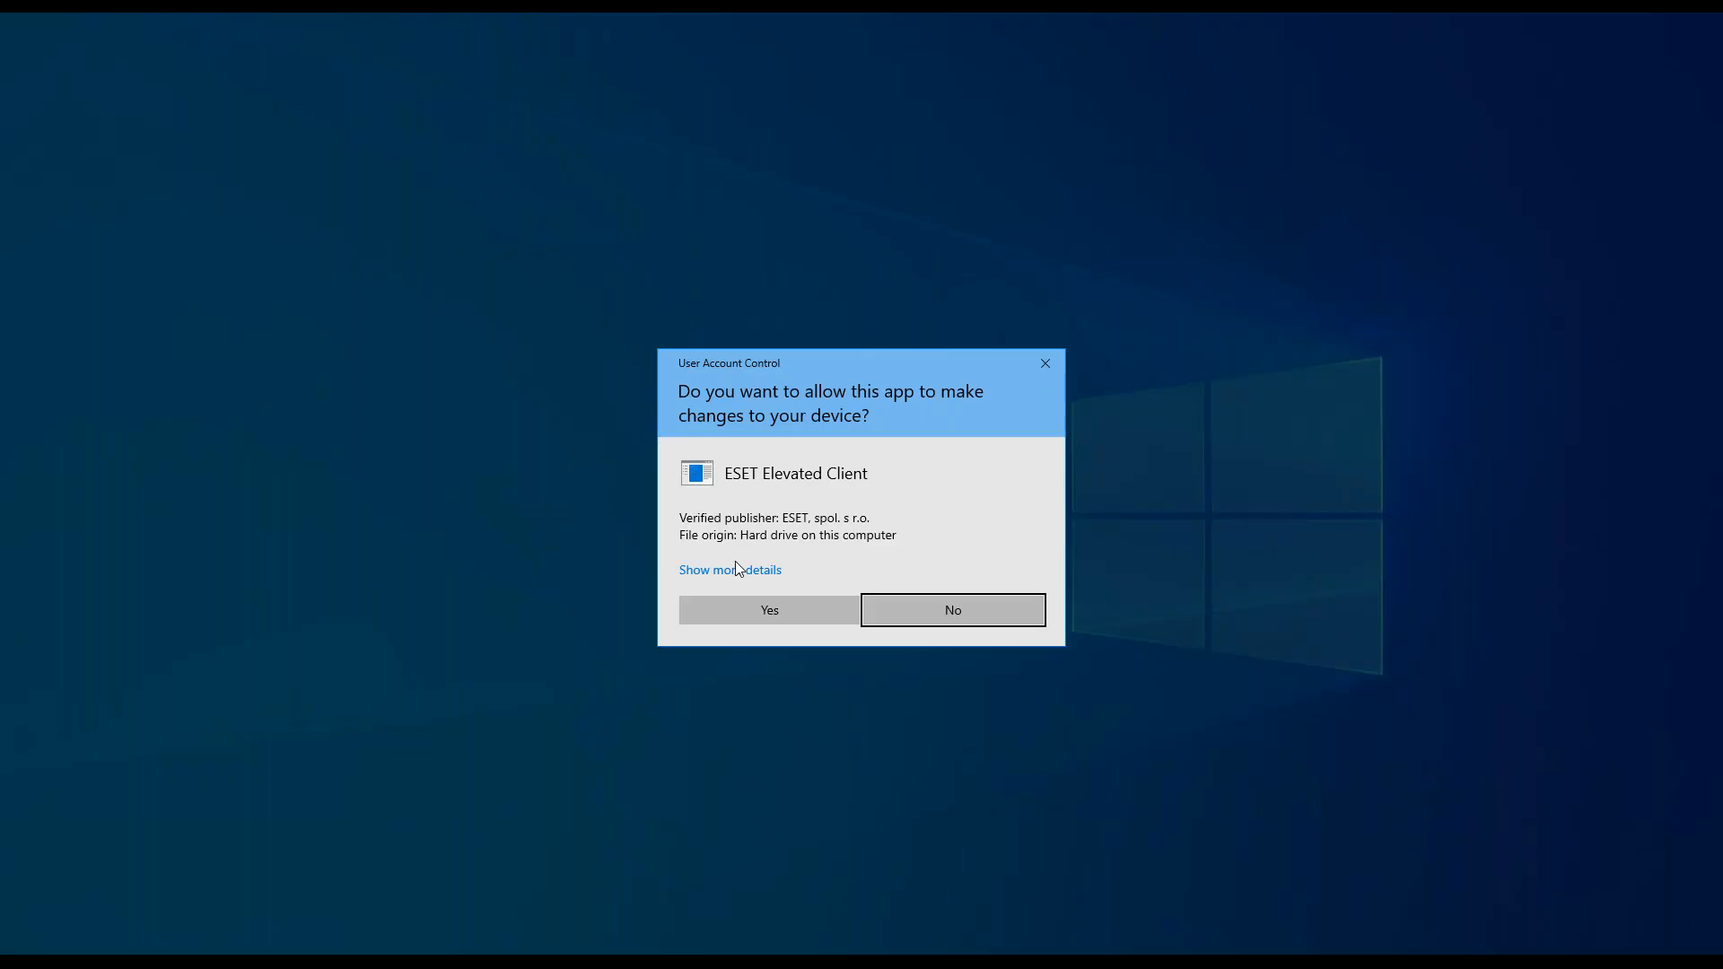
{"action": "left_click", "coordinate": [775, 609]}
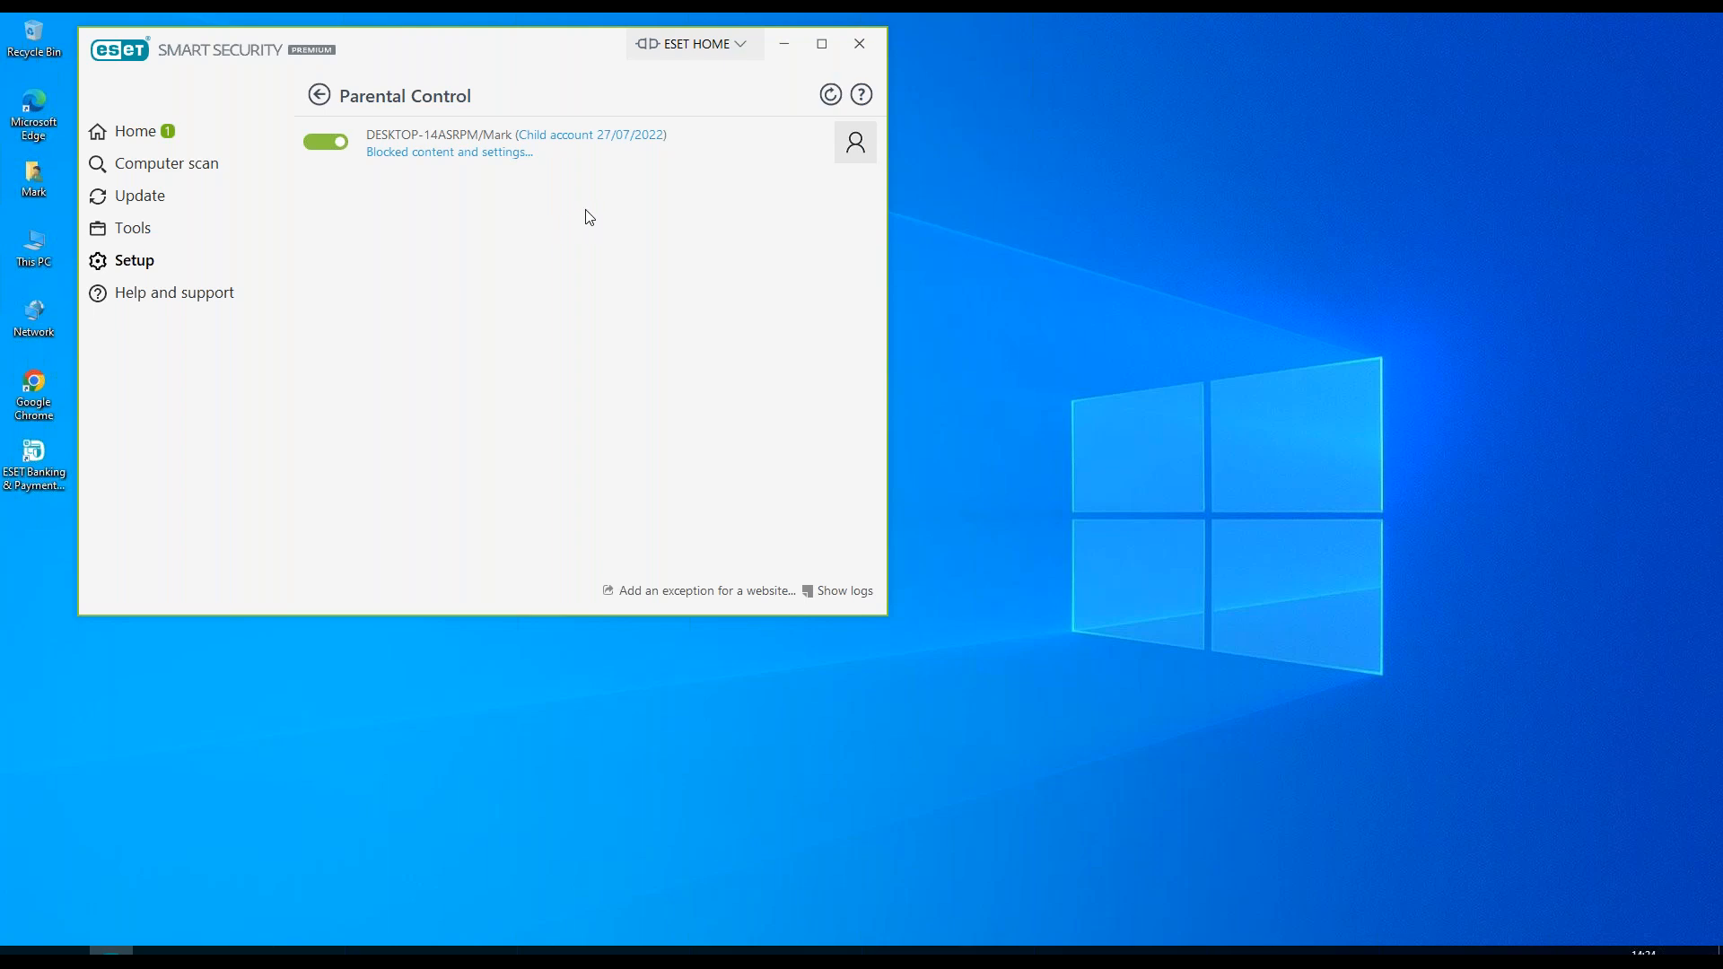
View the Parental Control logs, moving their window clear of the main one, and close them.
{"action": "left_click", "coordinate": [843, 592]}
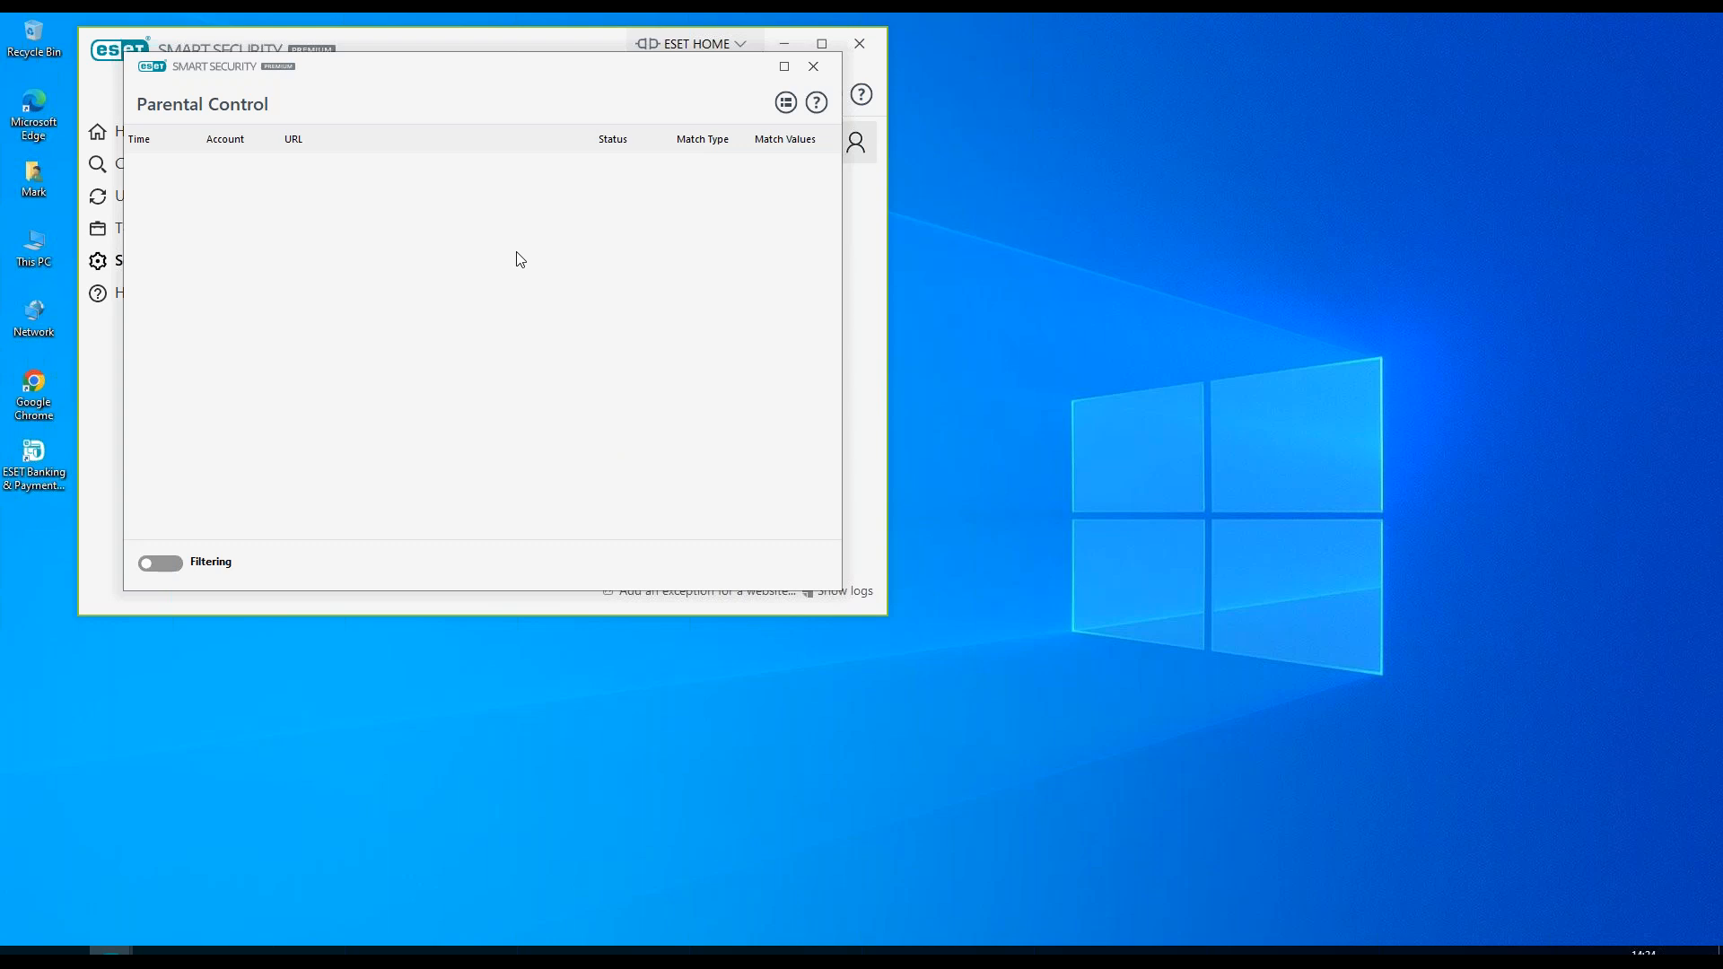
{"action": "left_click_drag", "start_coordinate": [427, 65], "coordinate": [459, 409]}
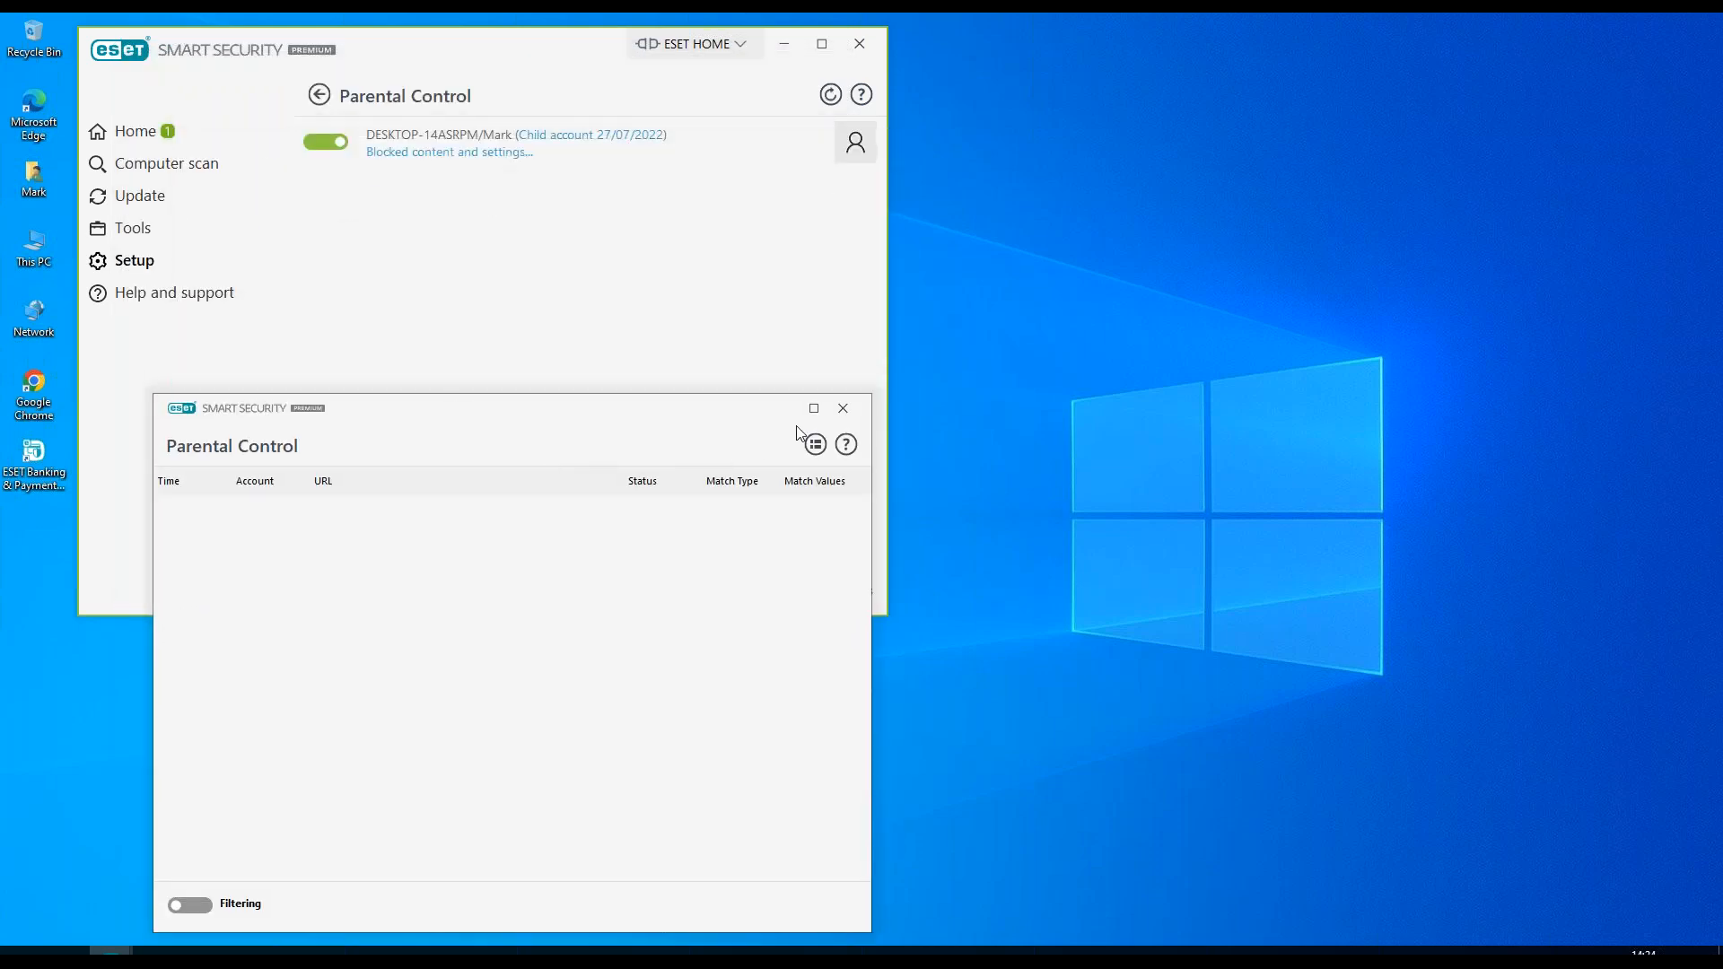
{"action": "left_click", "coordinate": [842, 410]}
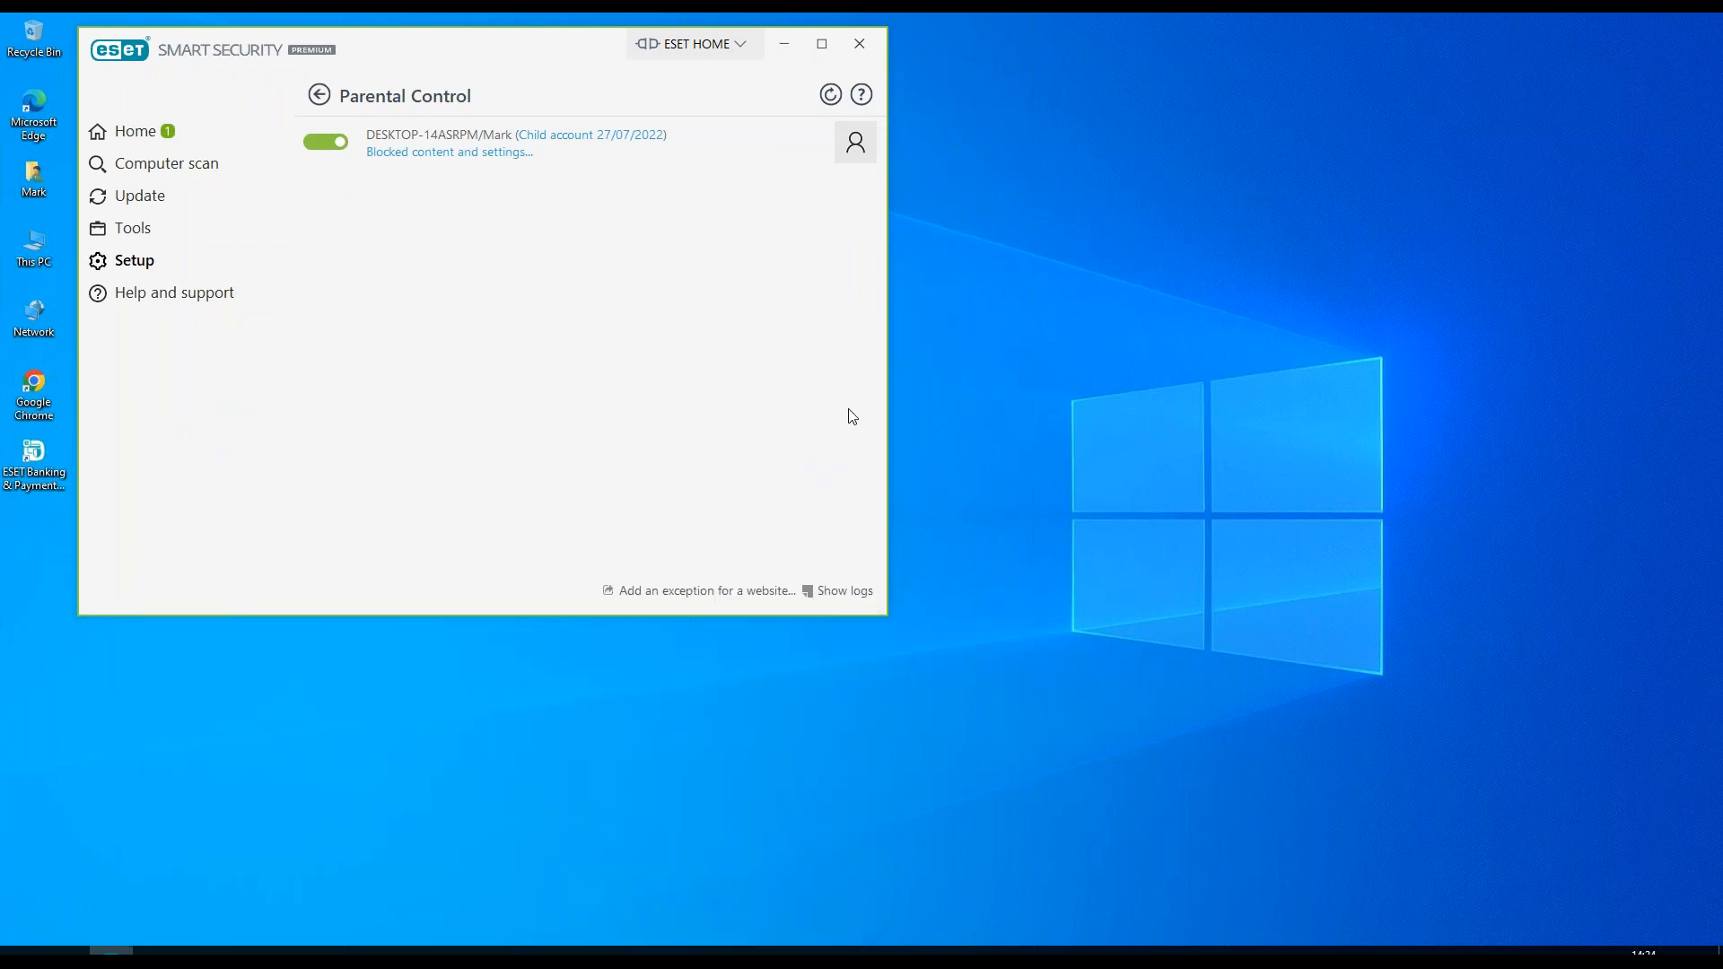